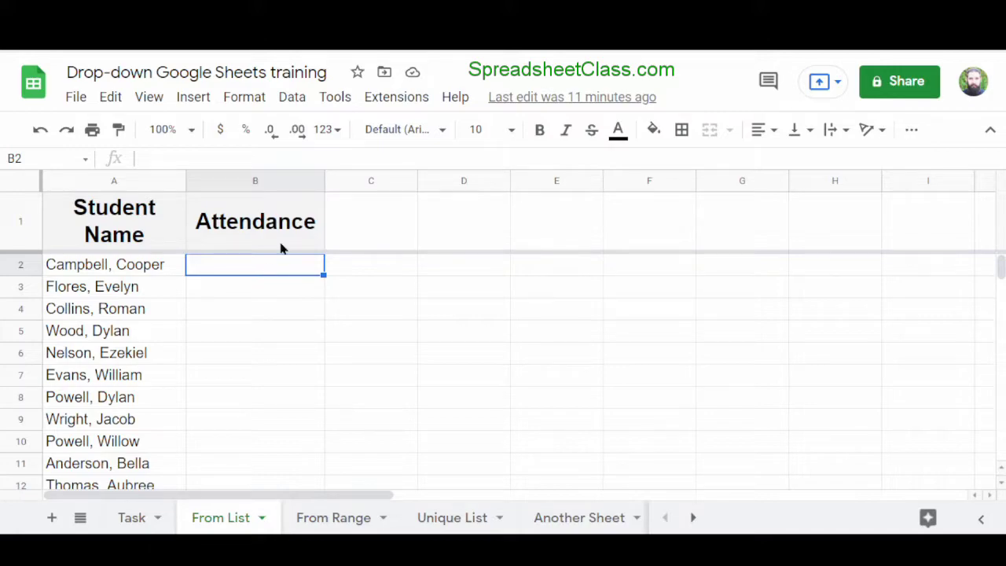
- Add data validation to cell B2 using a list of items with the choices Present,Absent
{"action": "left_click", "coordinate": [297, 101]}
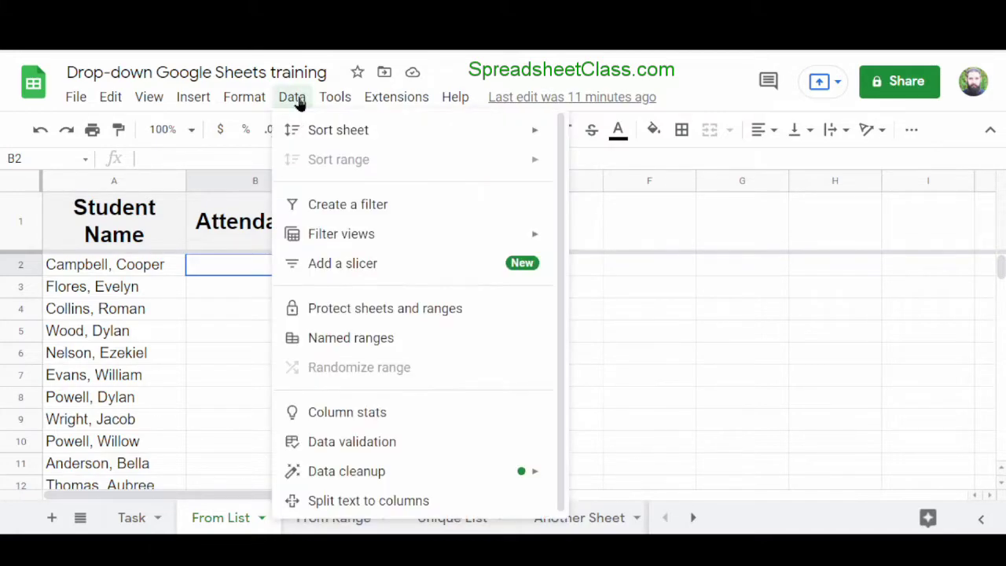
{"action": "left_click", "coordinate": [450, 445]}
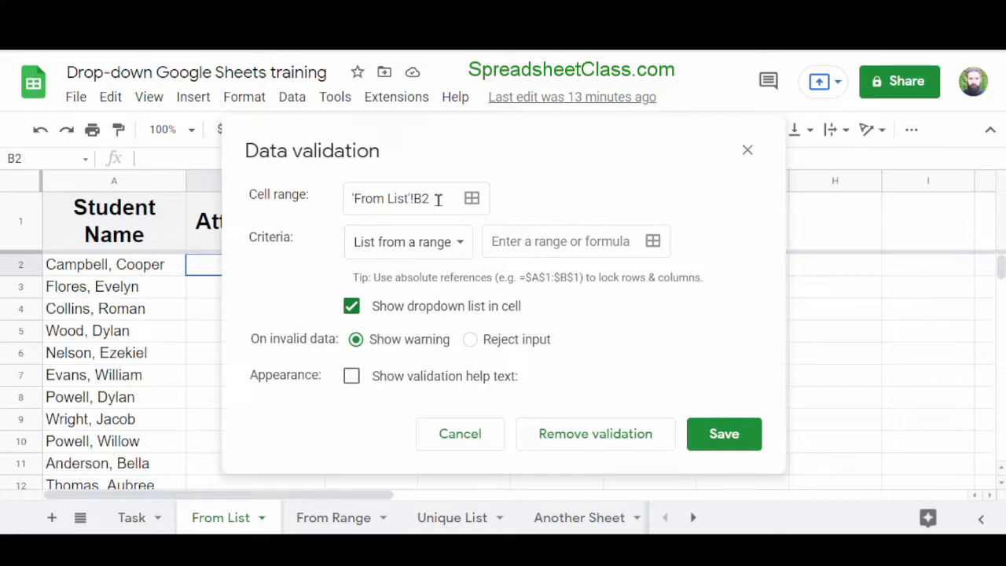
{"action": "left_click", "coordinate": [460, 248]}
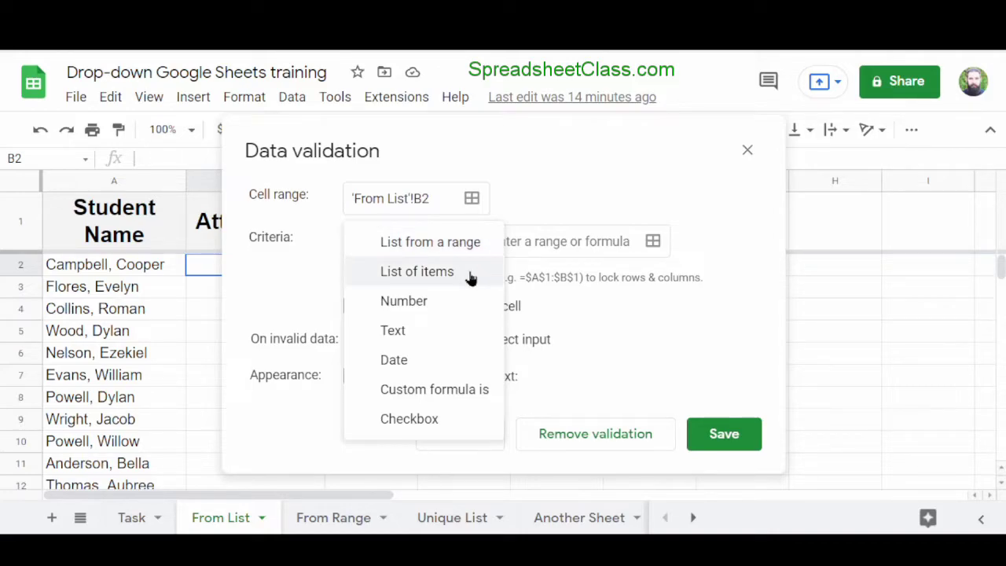
{"action": "left_click", "coordinate": [470, 275]}
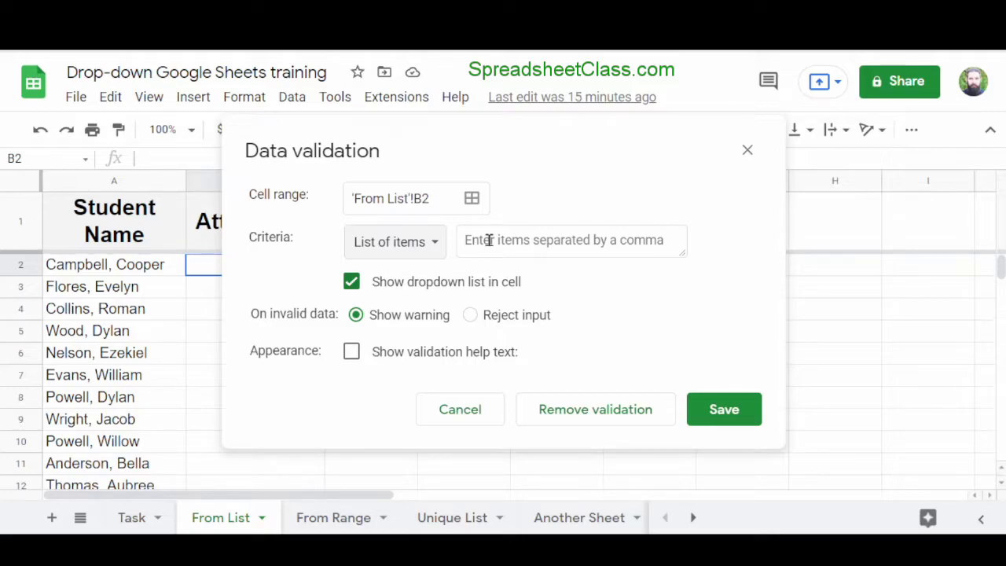
{"action": "left_click", "coordinate": [489, 239]}
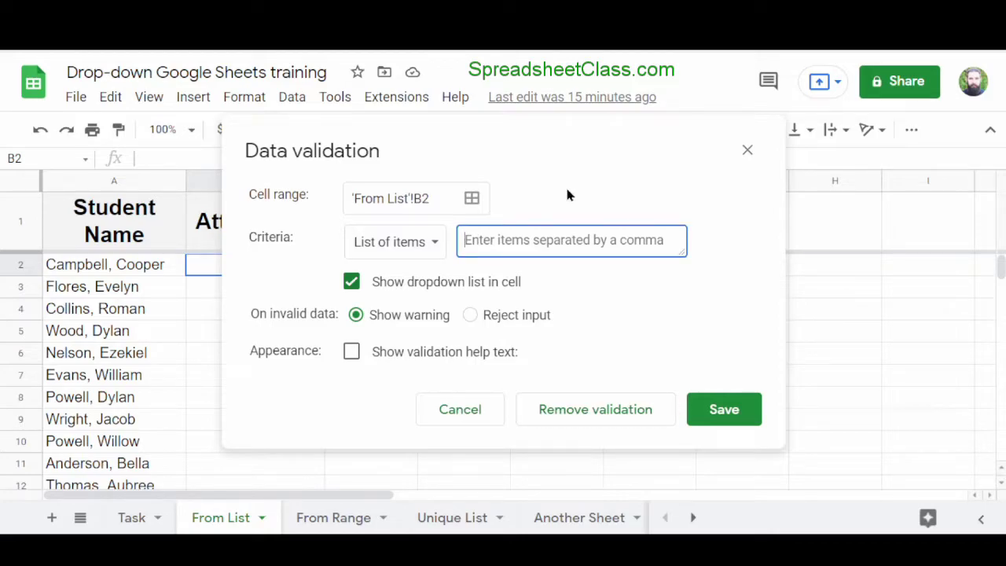
{"action": "type", "text": "Present,Absent"}
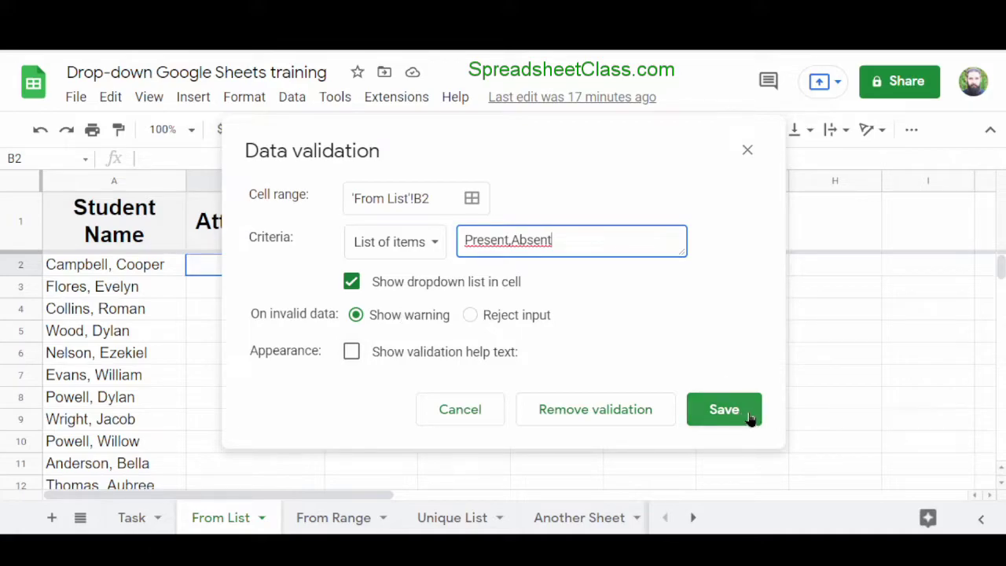
{"action": "left_click", "coordinate": [723, 409]}
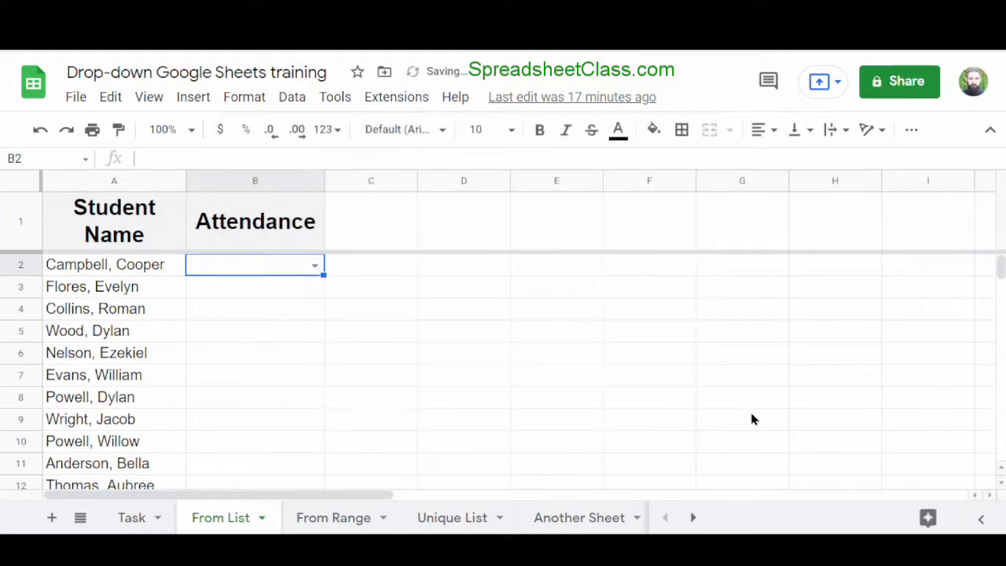
- Choose Present from the drop-down in cell B2
{"action": "left_click", "coordinate": [315, 265]}
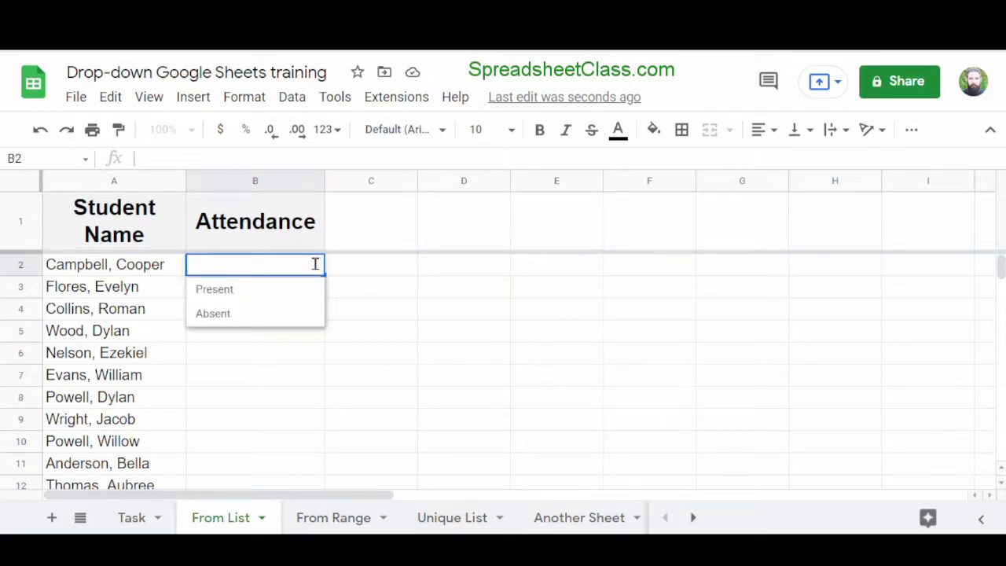
{"action": "left_click", "coordinate": [262, 292]}
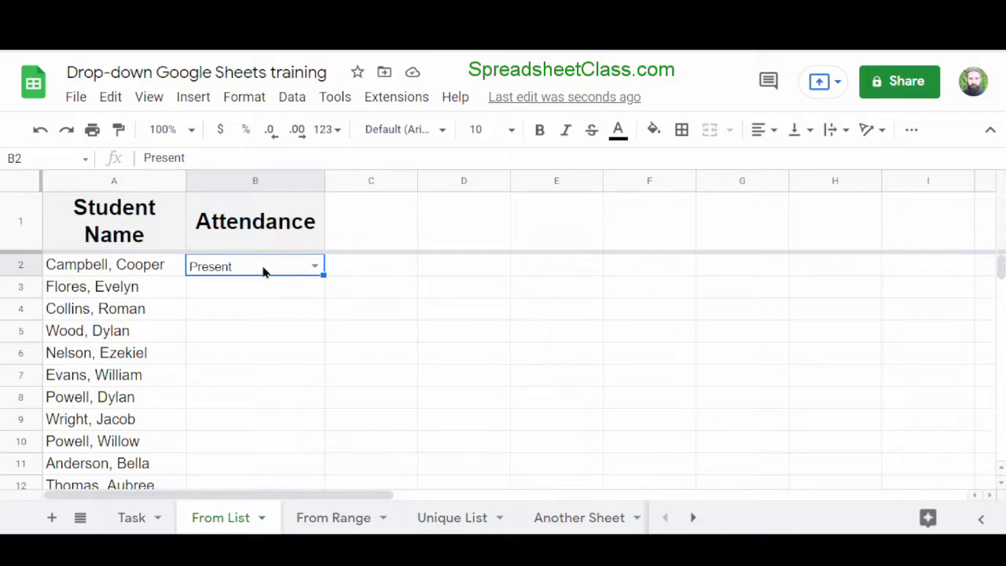
{"action": "left_click_drag", "start_coordinate": [264, 272], "coordinate": [267, 397]}
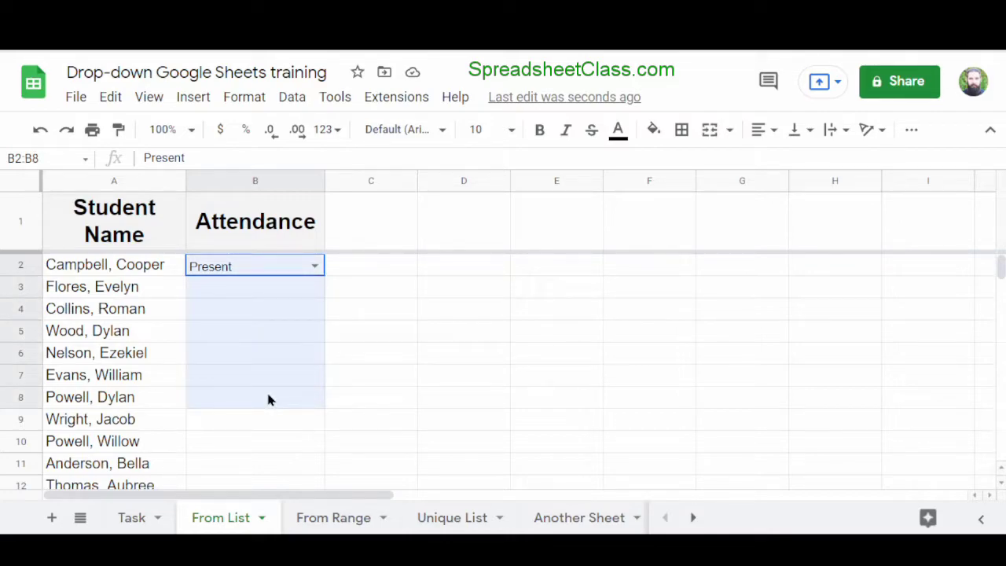
{"action": "left_click", "coordinate": [270, 272]}
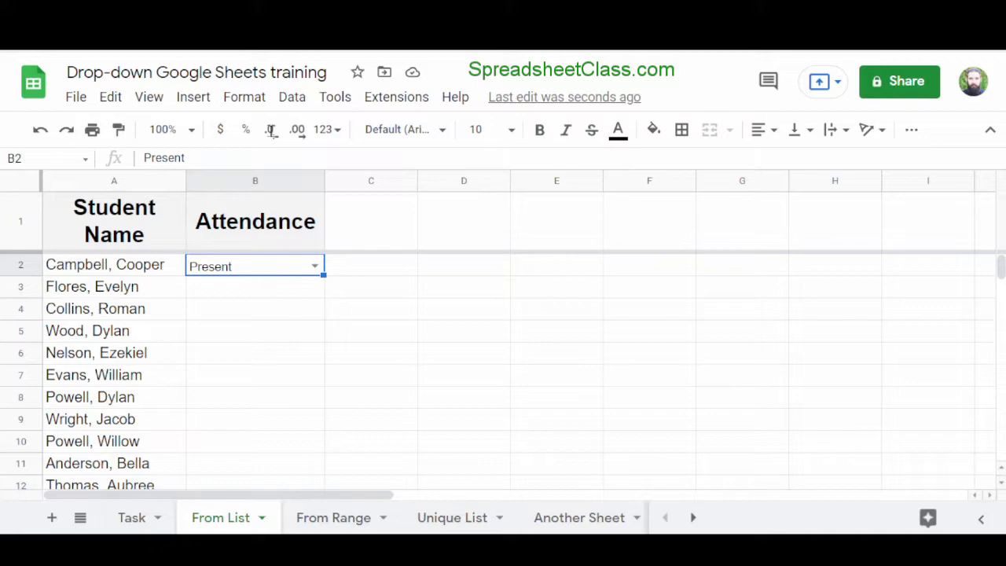
{"action": "left_click", "coordinate": [291, 99]}
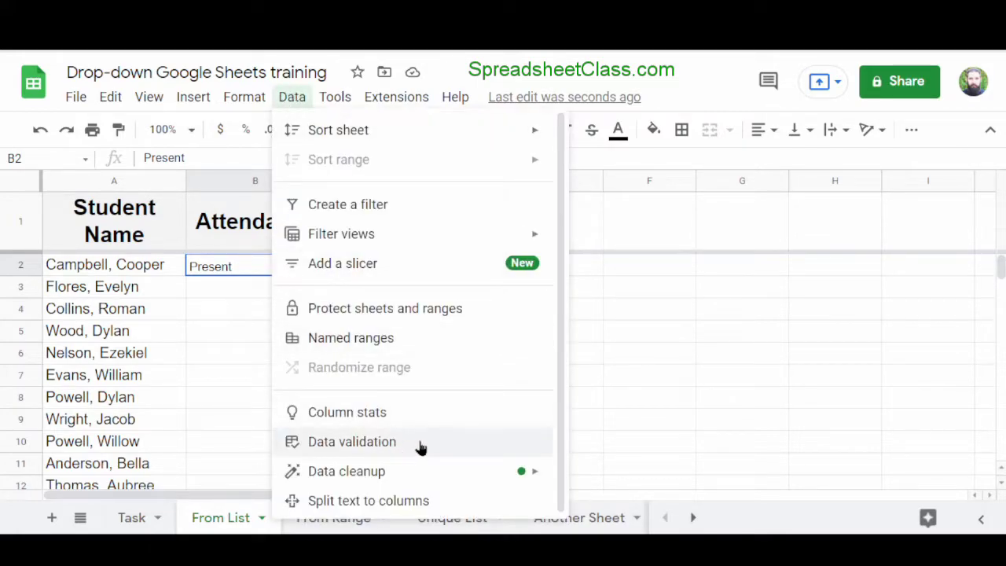
- Copy cell B2 with its drop-down into B3 and clear the pasted Present value
{"action": "left_click", "coordinate": [258, 271]}
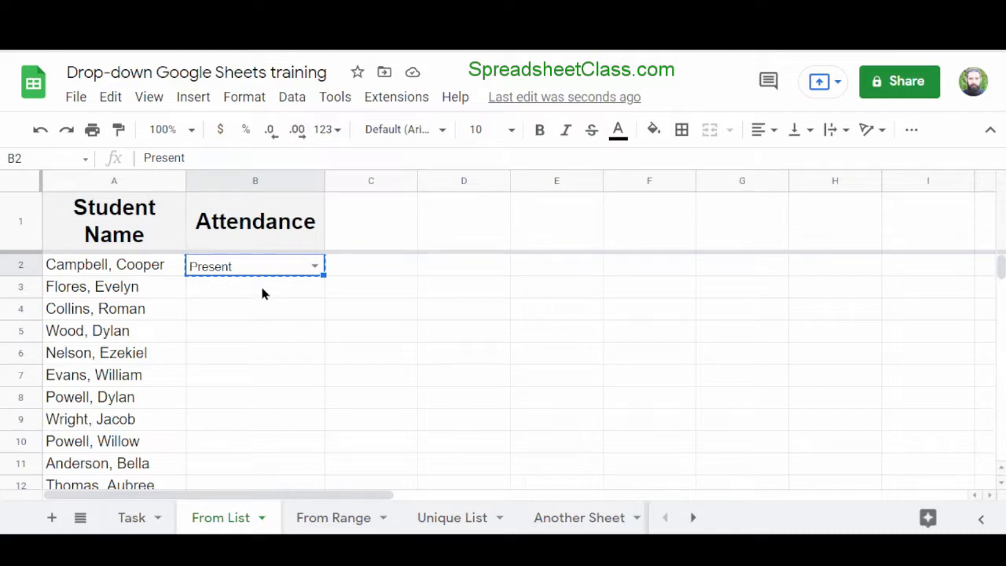
{"action": "left_click", "coordinate": [262, 292]}
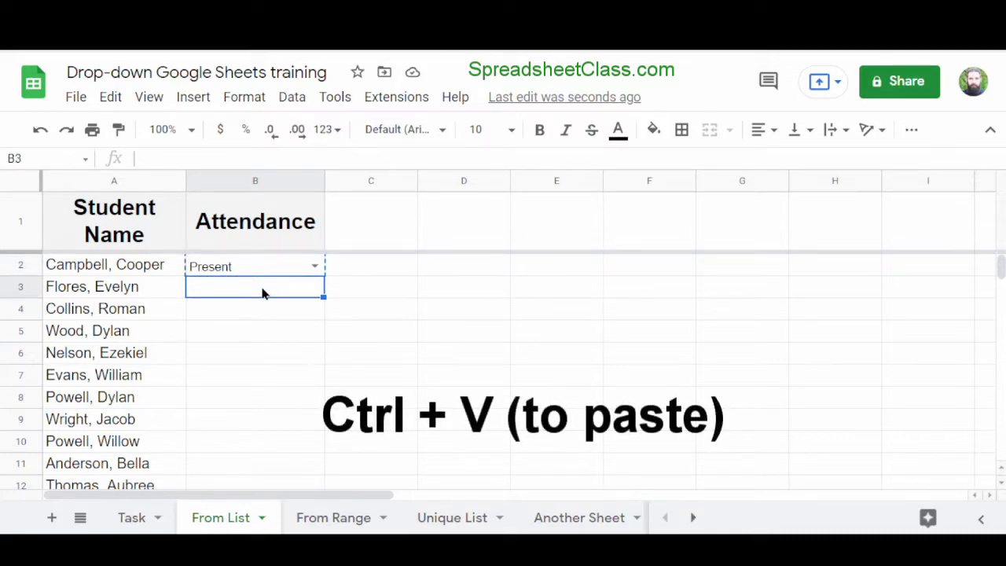
{"action": "key", "text": "ctrl+v"}
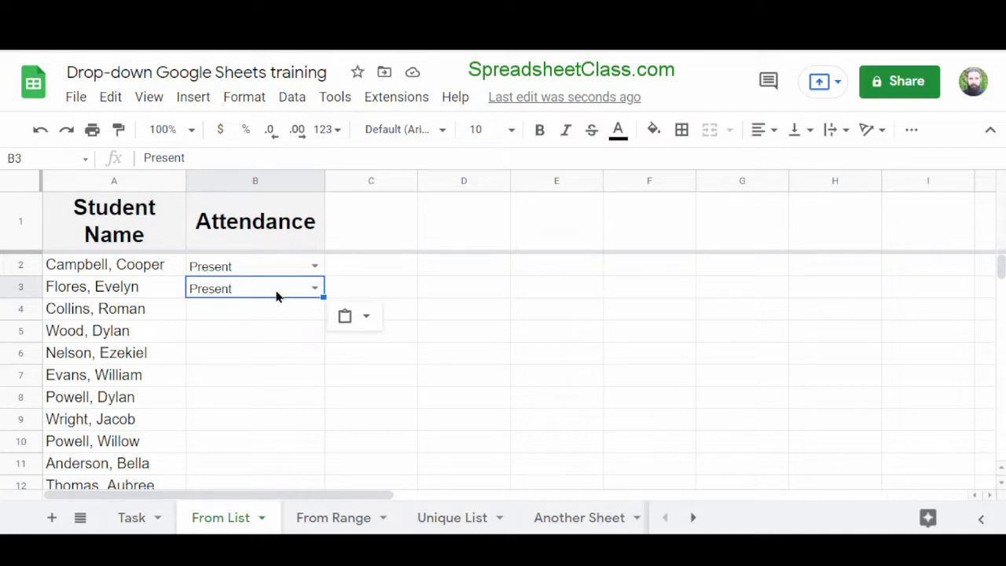
{"action": "key", "text": "Delete"}
- Copy the empty drop-down cell B3 and paste it into each of the cells B4 to B7
{"action": "key", "text": "ctrl+c"}
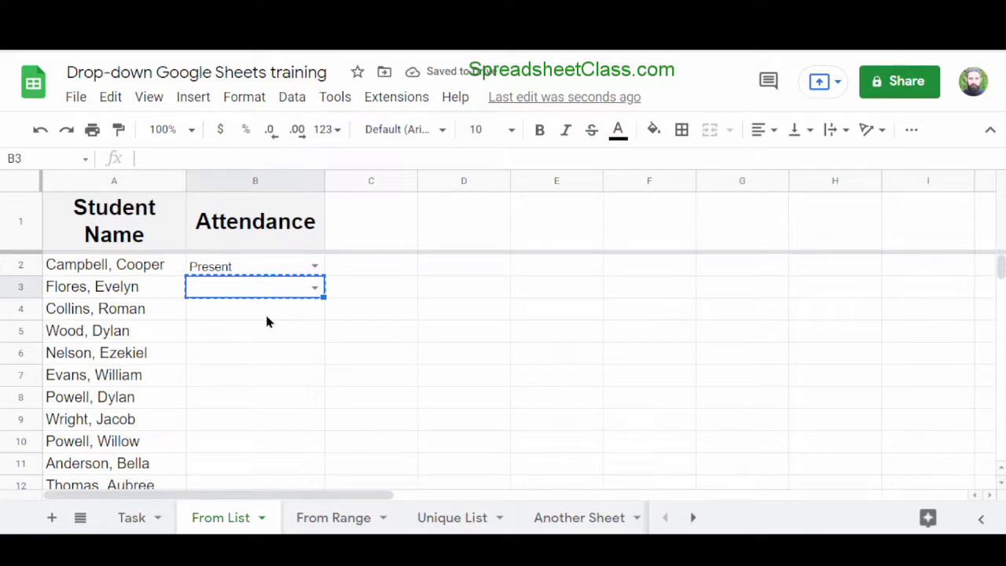
{"action": "left_click", "coordinate": [265, 311]}
{"action": "key", "text": "ctrl+v"}
{"action": "left_click", "coordinate": [265, 334]}
{"action": "key", "text": "ctrl+v"}
{"action": "left_click", "coordinate": [268, 361]}
{"action": "key", "text": "ctrl+v"}
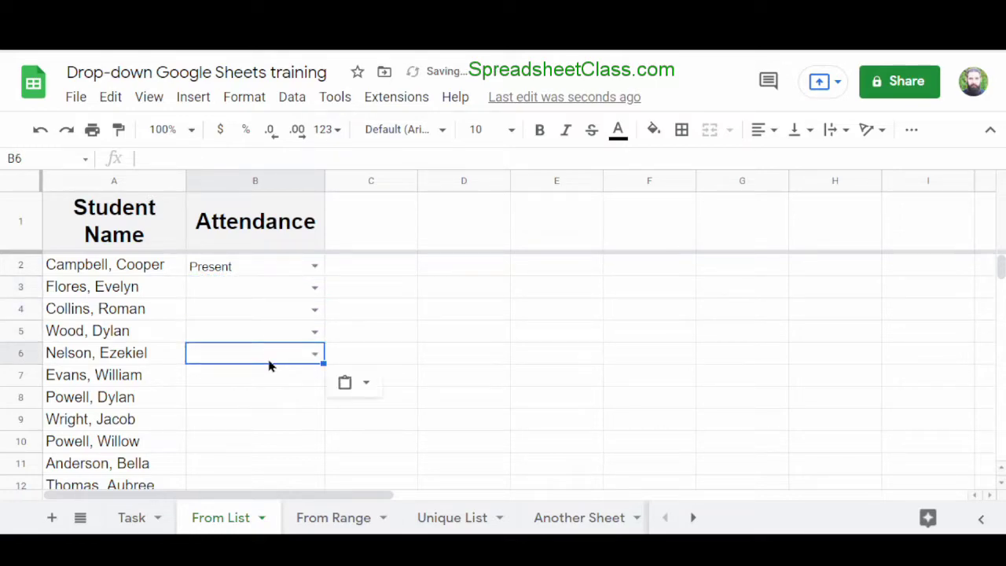
{"action": "left_click", "coordinate": [269, 380]}
{"action": "key", "text": "ctrl+v"}
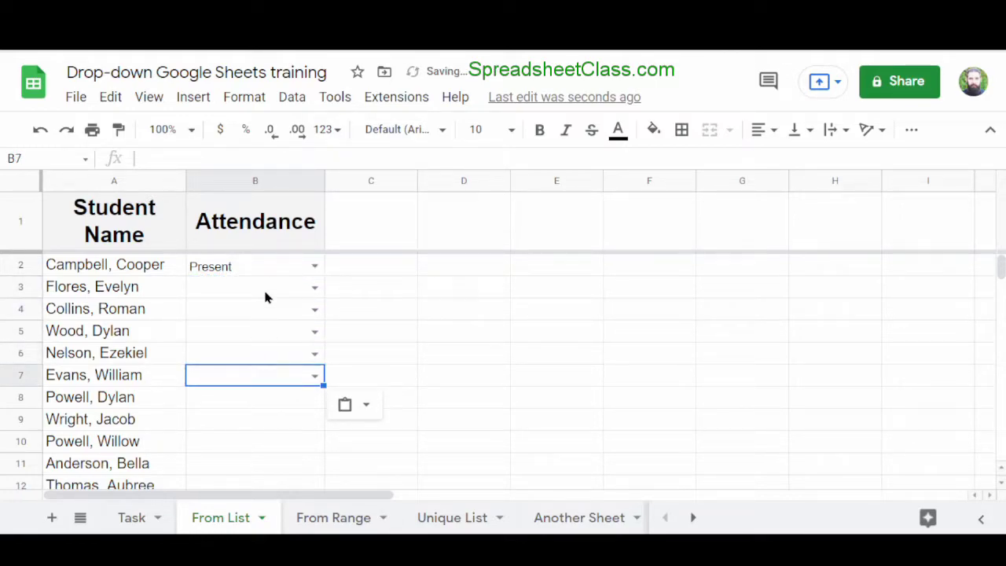
- Undo the drop-down copies in B3:B7 and the Present selection in B2
{"action": "key", "text": "ctrl+z"}
{"action": "key", "text": "ctrl+z"}
{"action": "key", "text": "ctrl+z"}
{"action": "key", "text": "ctrl+z"}
{"action": "key", "text": "ctrl+z"}
{"action": "key", "text": "ctrl+z"}
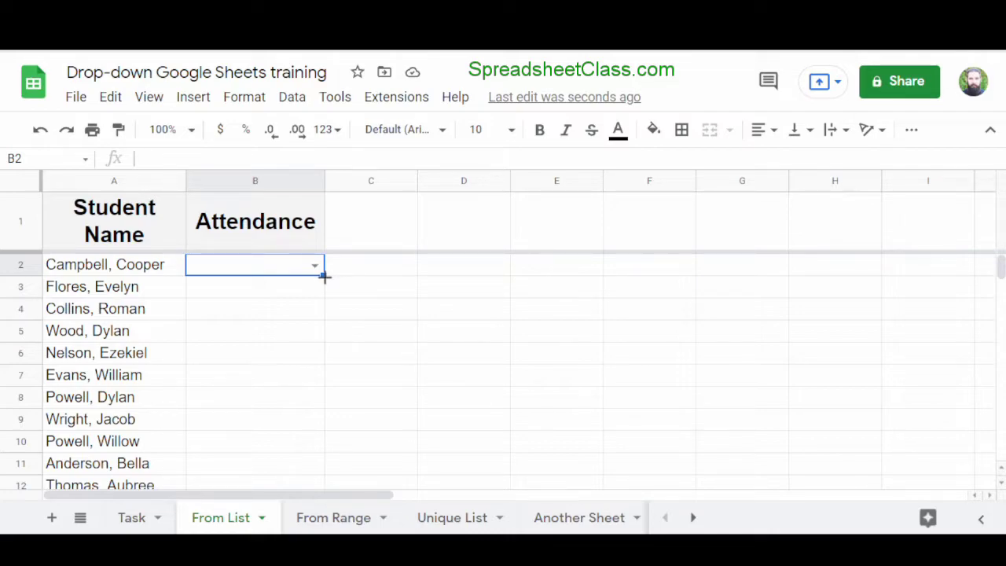
- Fill the empty drop-down from B2 down the Attendance column through row 11
{"action": "left_click_drag", "start_coordinate": [324, 277], "coordinate": [326, 469]}
{"action": "left_click", "coordinate": [348, 462]}
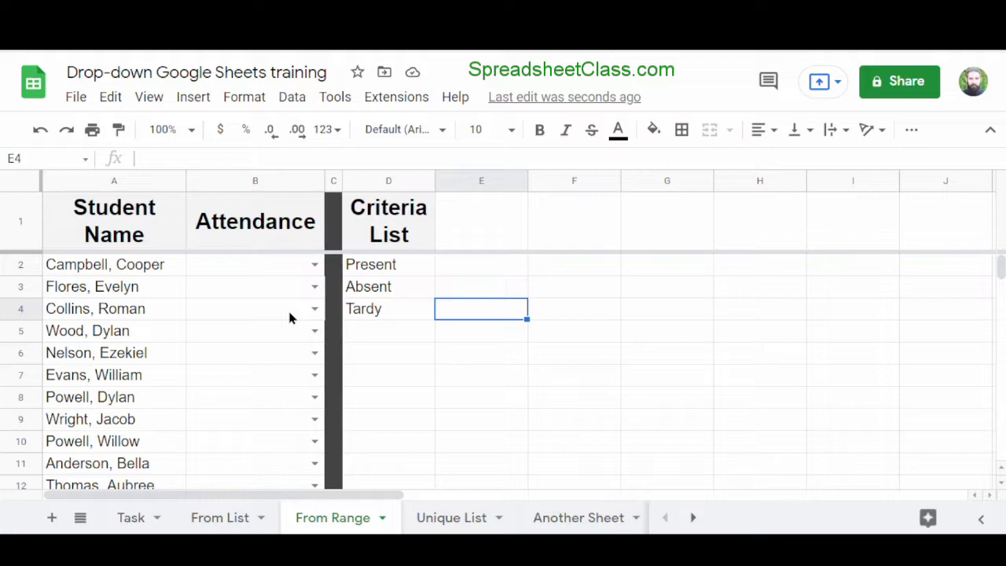
- Remove the data validation from cell B2 on the From Range sheet
{"action": "left_click", "coordinate": [252, 269]}
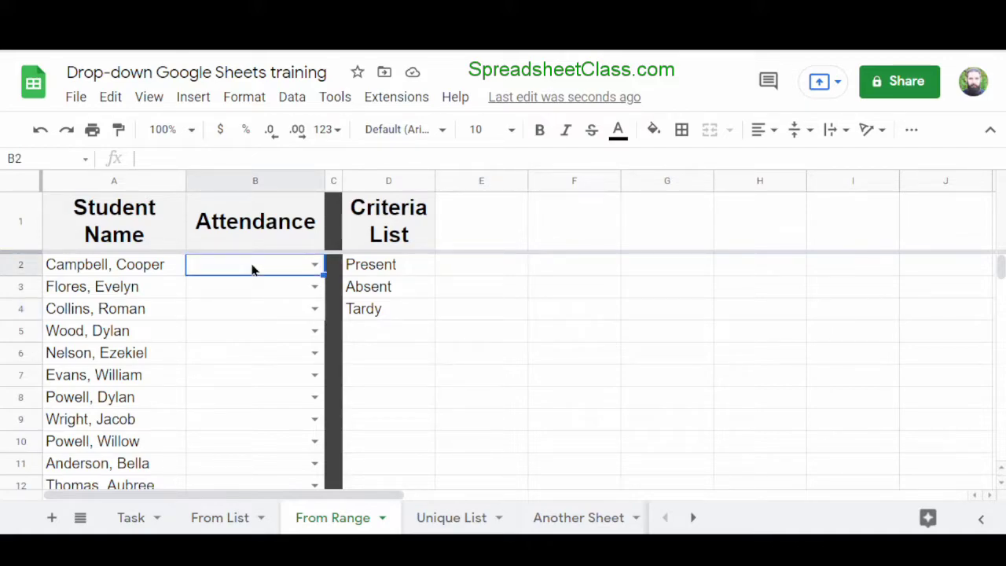
{"action": "left_click", "coordinate": [305, 102]}
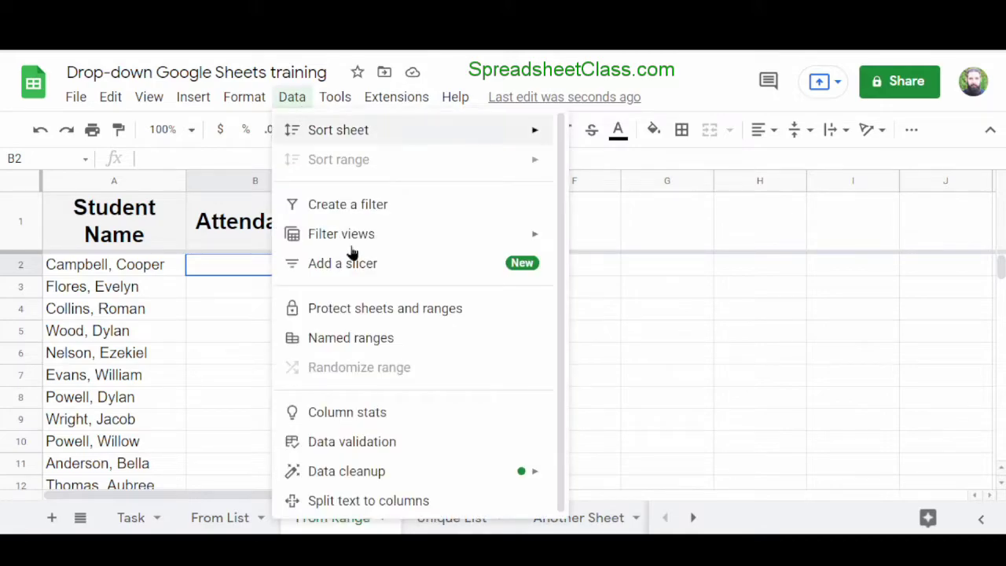
{"action": "left_click", "coordinate": [441, 445]}
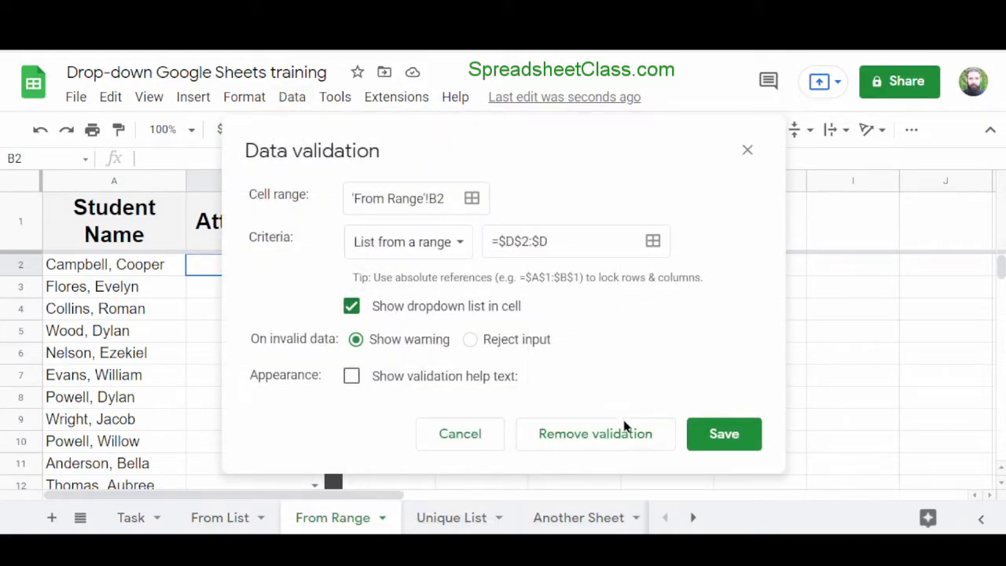
{"action": "left_click", "coordinate": [651, 445]}
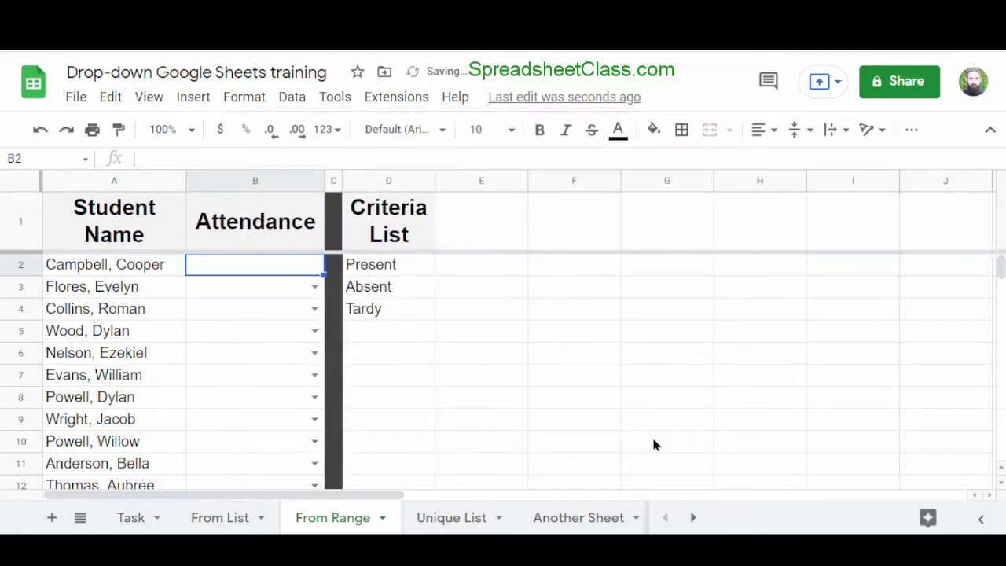
- Copy the empty cell B2 without validation and paste it over the drop-down in B3
{"action": "left_click", "coordinate": [257, 292]}
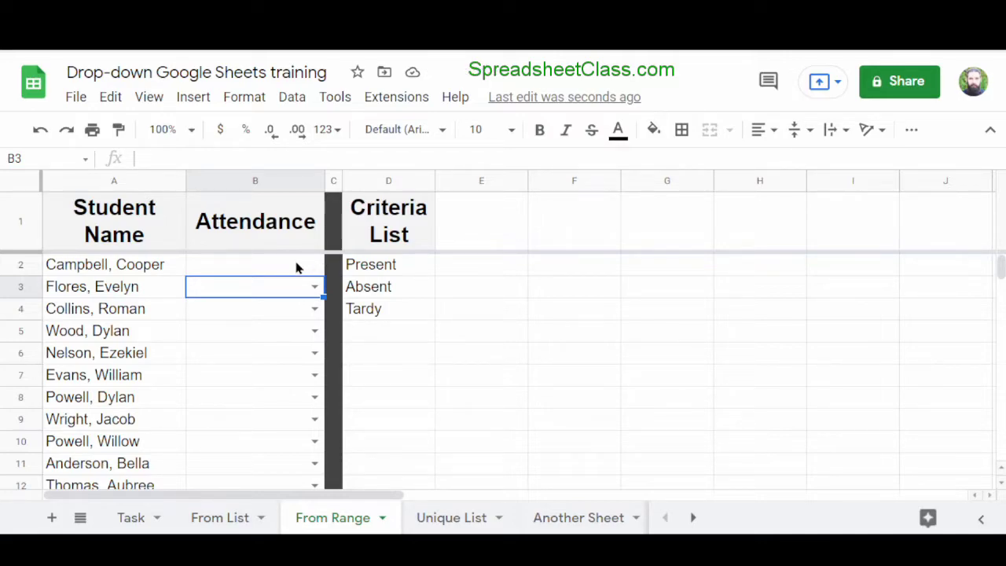
{"action": "left_click", "coordinate": [255, 271]}
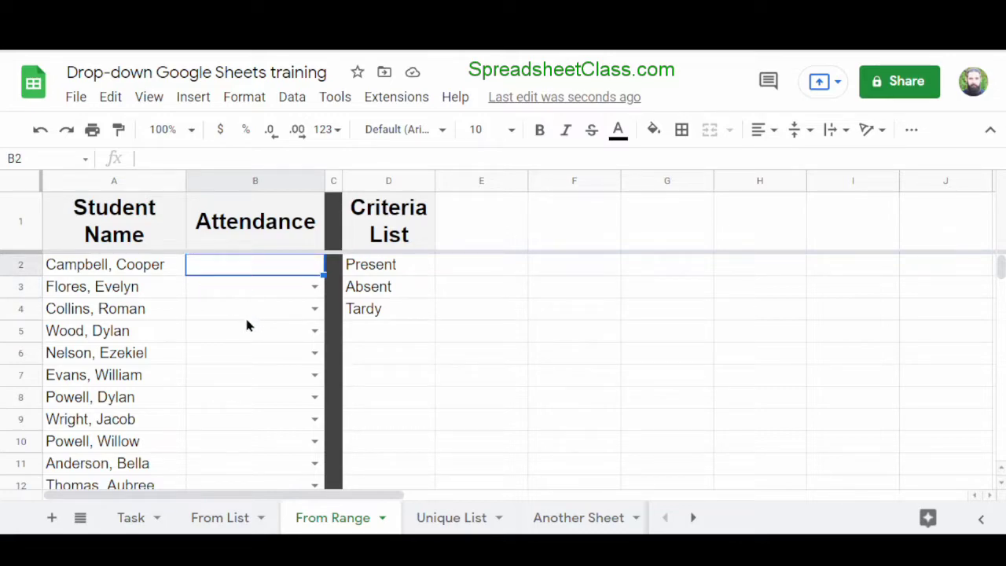
{"action": "key", "text": "ctrl+c"}
{"action": "left_click", "coordinate": [253, 292]}
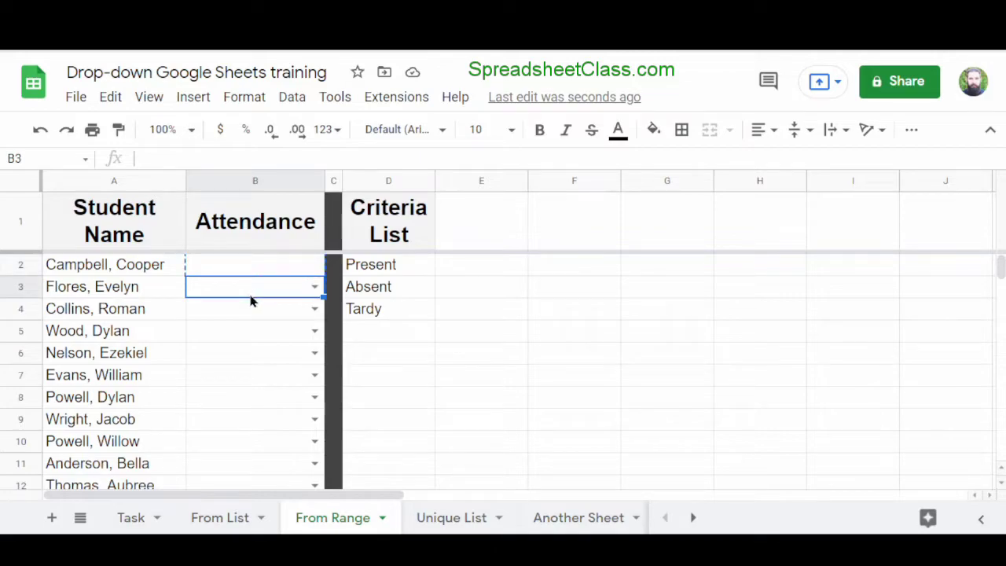
{"action": "key", "text": "ctrl+v"}
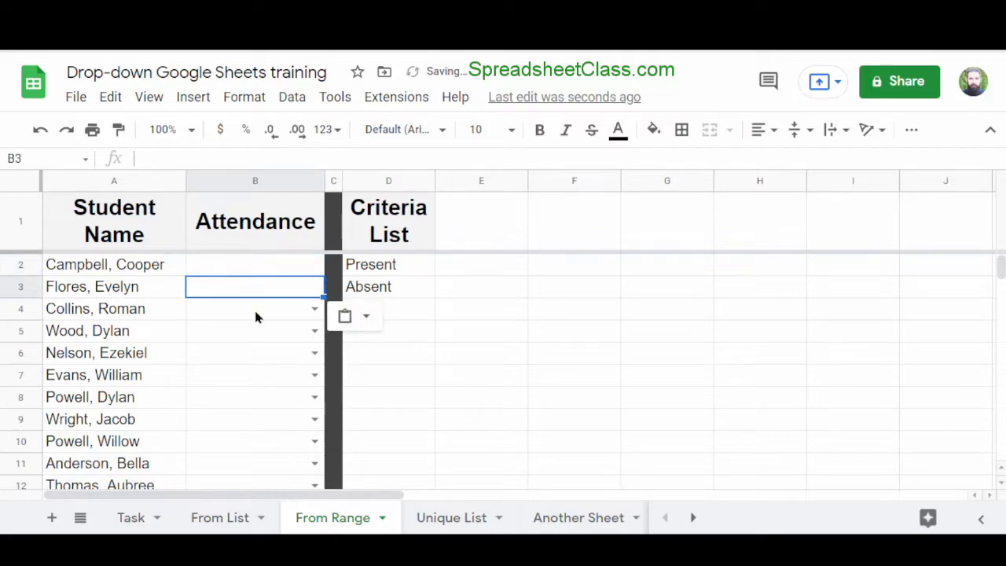
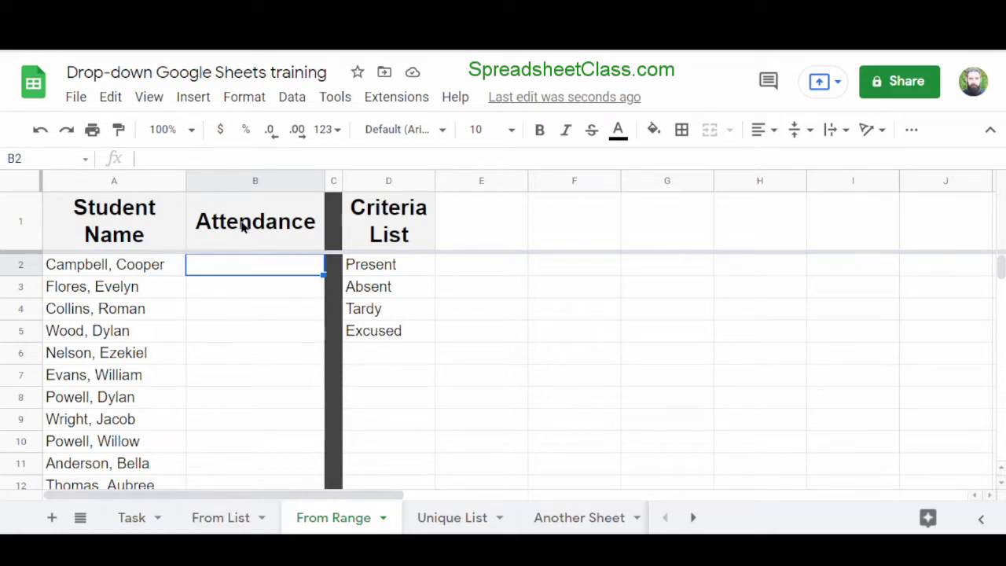
- Open data validation for cell B2 on the From Range sheet and extend its cell range down column B
{"action": "left_click", "coordinate": [297, 103]}
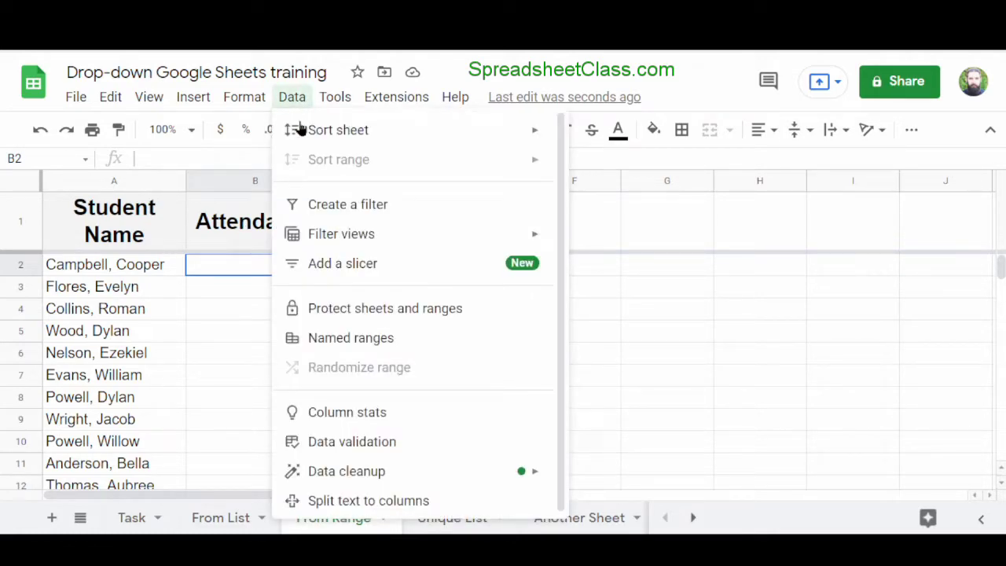
{"action": "left_click", "coordinate": [426, 442]}
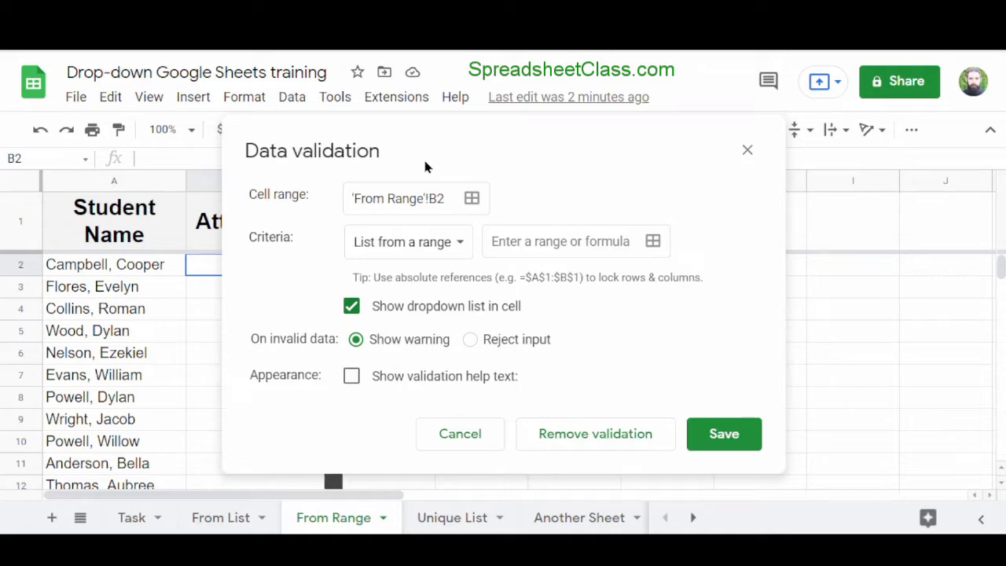
{"action": "left_click", "coordinate": [445, 198]}
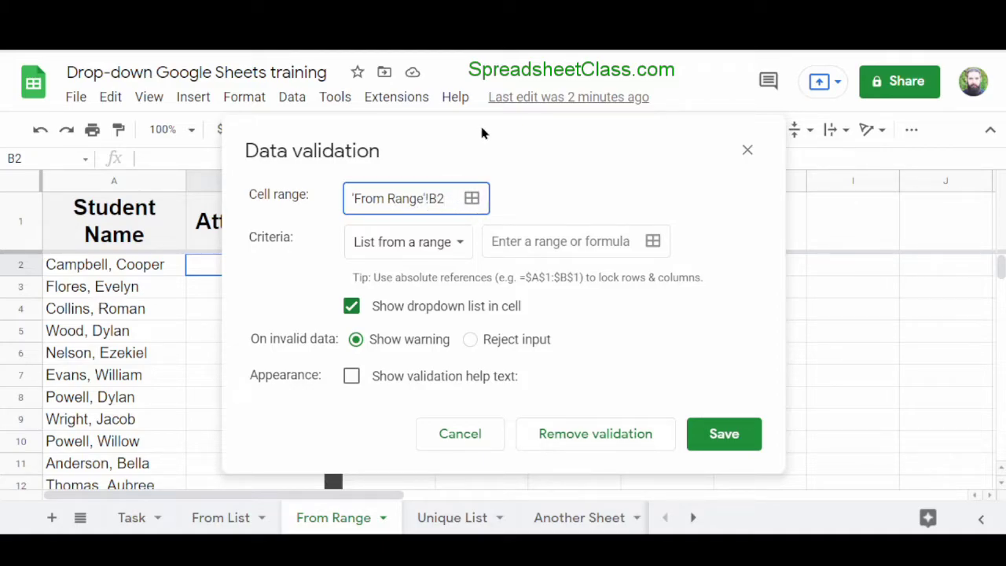
{"action": "type", "text": ":b"}
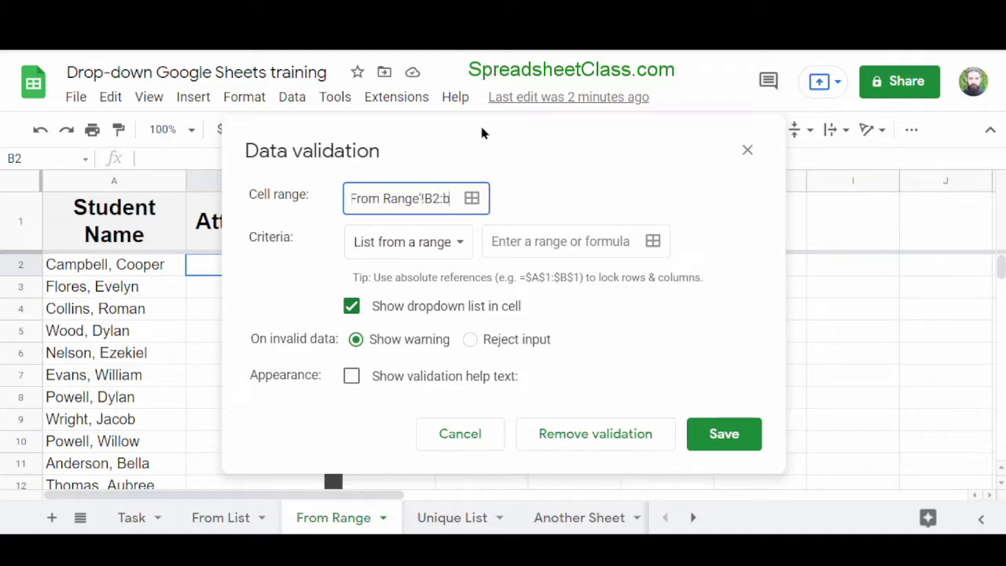
{"action": "type", "text": "10"}
{"action": "left_click", "coordinate": [542, 187]}
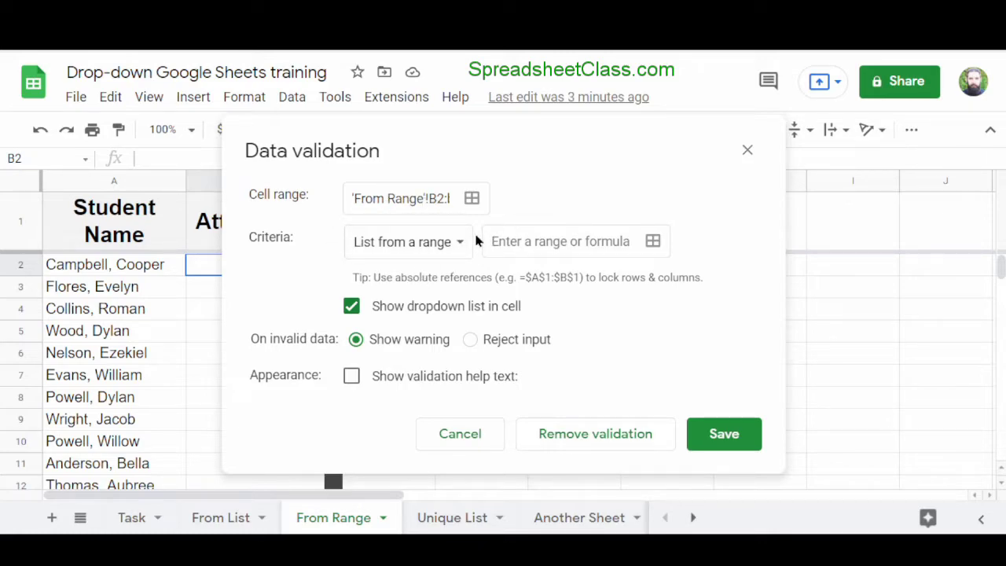
- Set the list-from-a-range criteria to d2:d, save the validation, and open the drop-down in B2 to check it
{"action": "left_click", "coordinate": [459, 241]}
{"action": "left_click", "coordinate": [459, 241]}
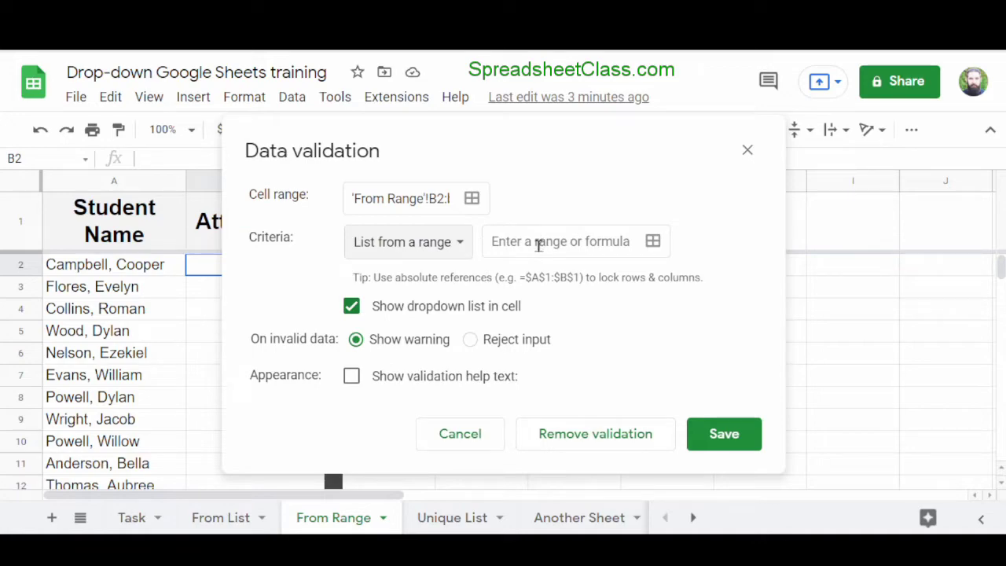
{"action": "left_click_drag", "start_coordinate": [463, 150], "coordinate": [686, 213]}
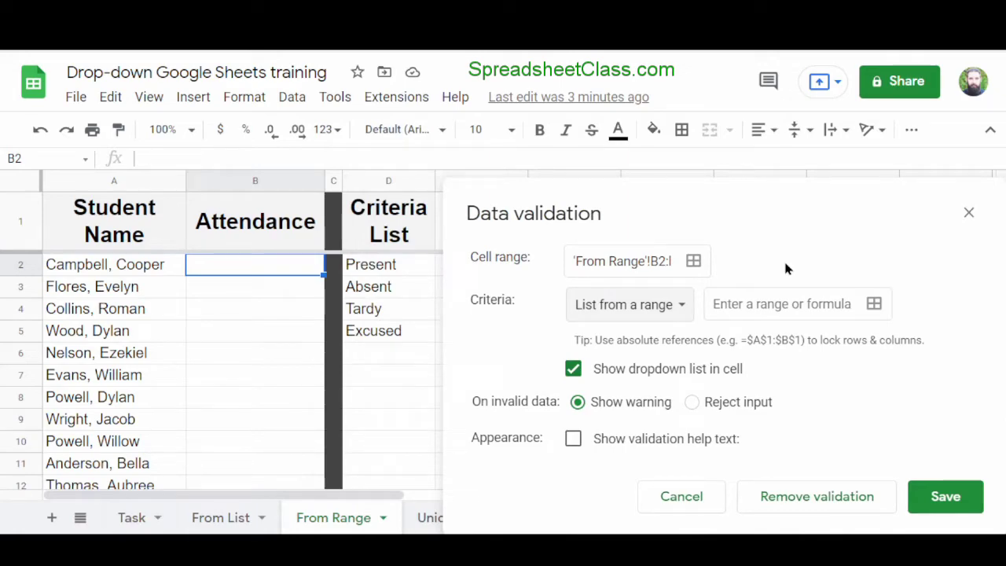
{"action": "left_click_drag", "start_coordinate": [675, 208], "coordinate": [392, 162]}
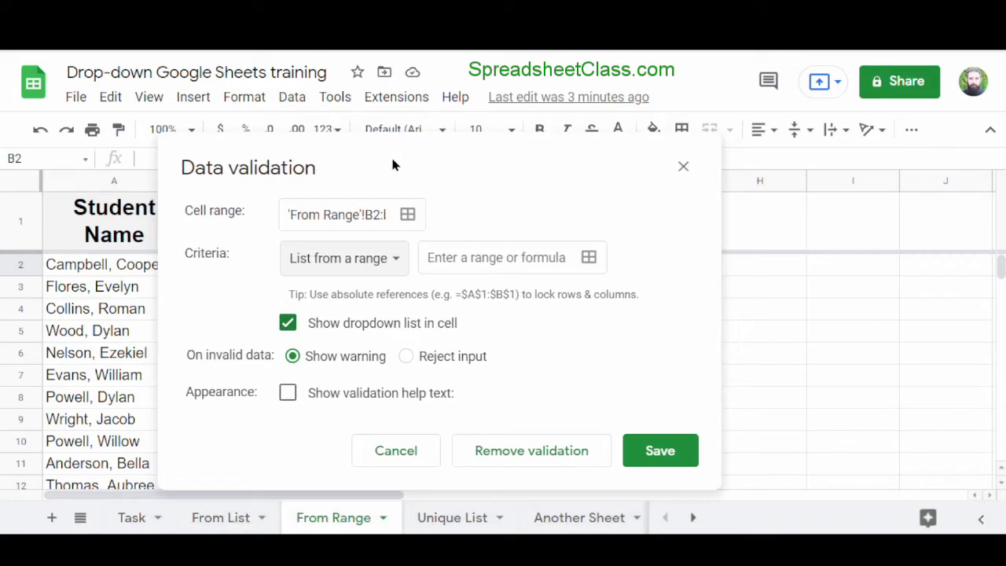
{"action": "left_click", "coordinate": [471, 257]}
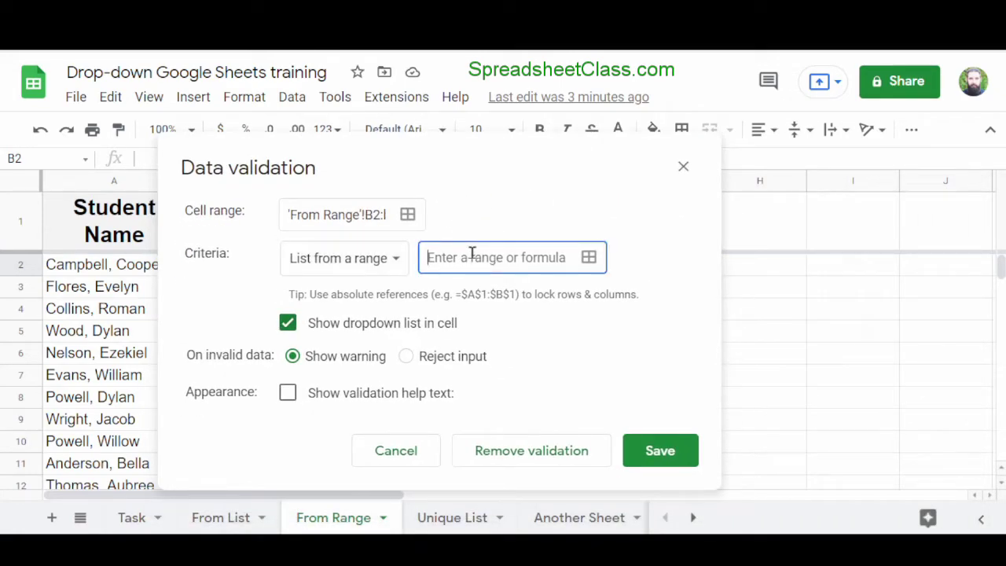
{"action": "type", "text": "d2"}
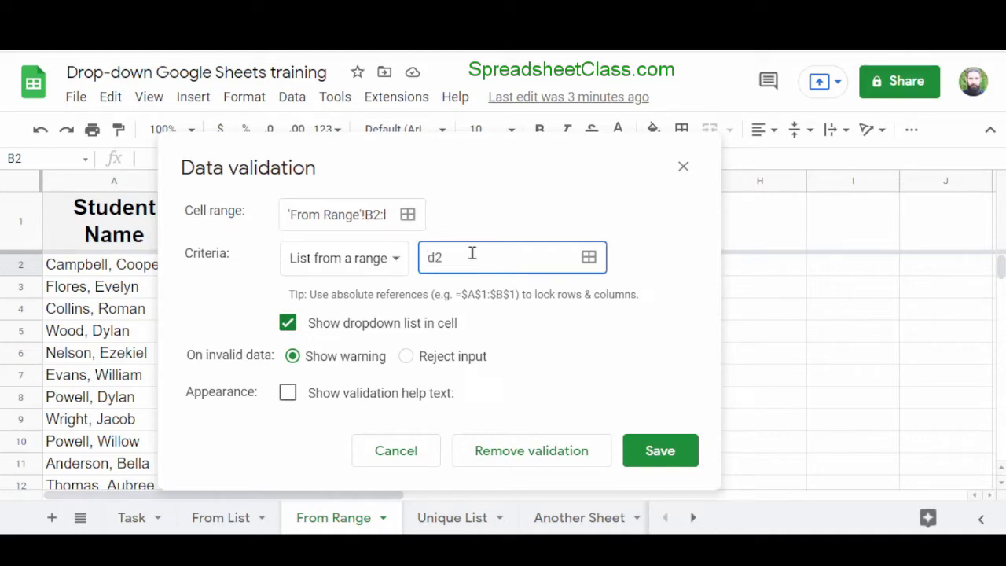
{"action": "type", "text": ":d"}
{"action": "left_click", "coordinate": [671, 462]}
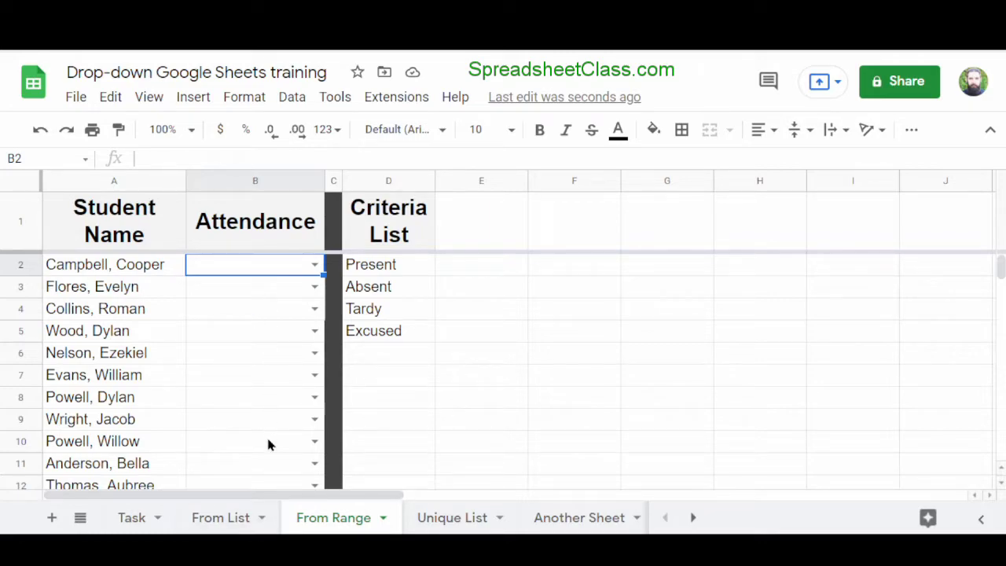
{"action": "left_click", "coordinate": [314, 267]}
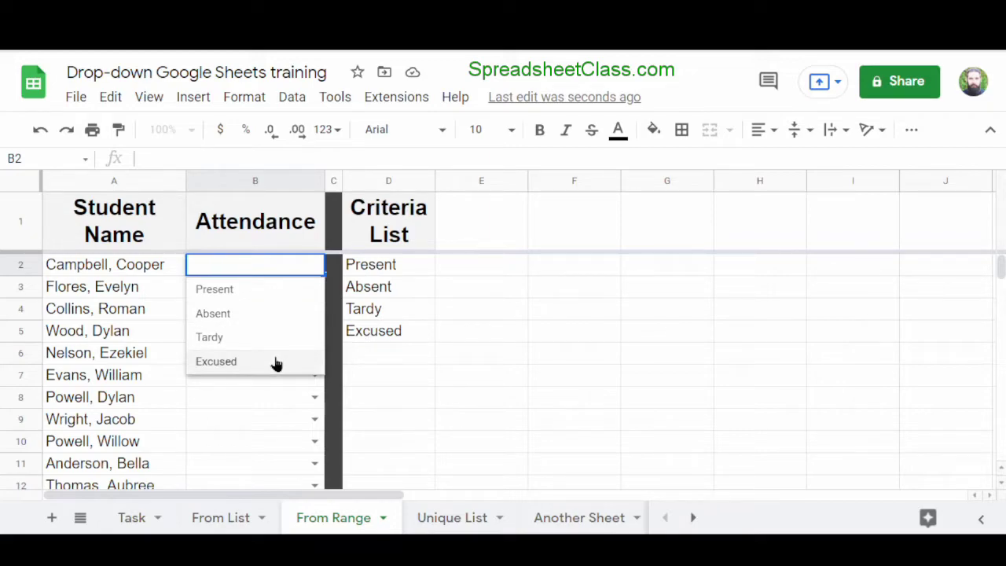
- Delete Excused from D5 in the Criteria List and check the options of the B2 drop-down
{"action": "left_click", "coordinate": [404, 331]}
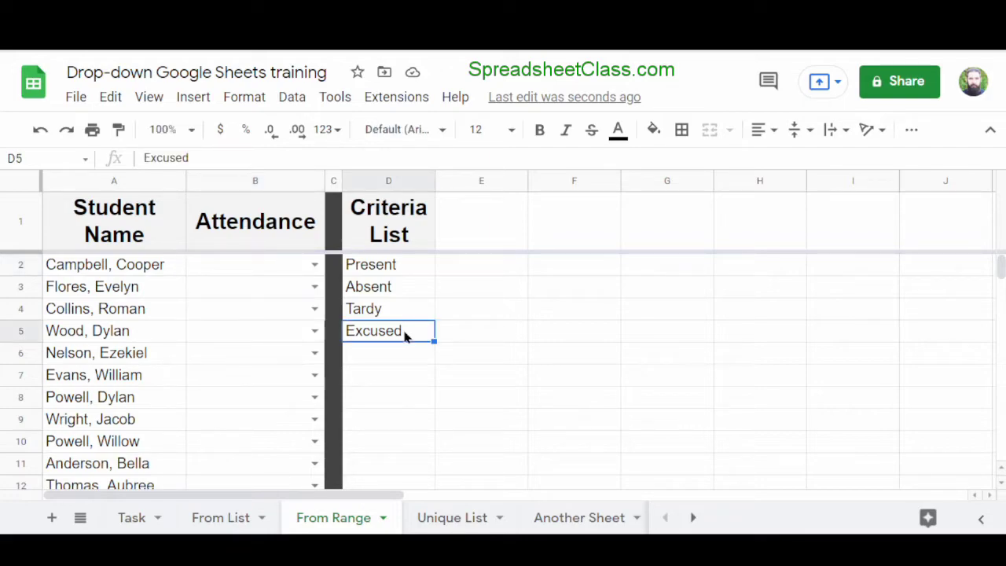
{"action": "key", "text": "Delete"}
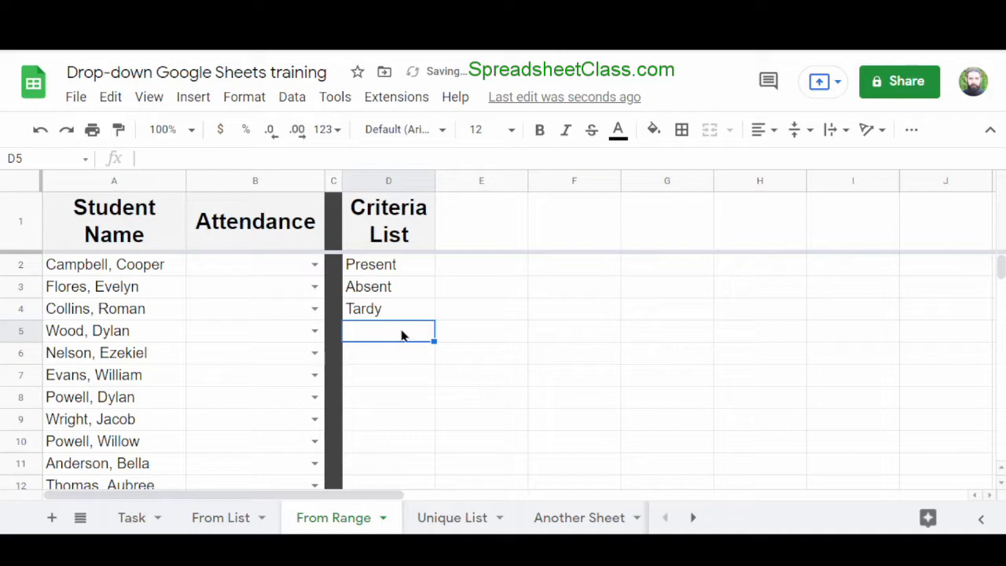
{"action": "left_click", "coordinate": [315, 266]}
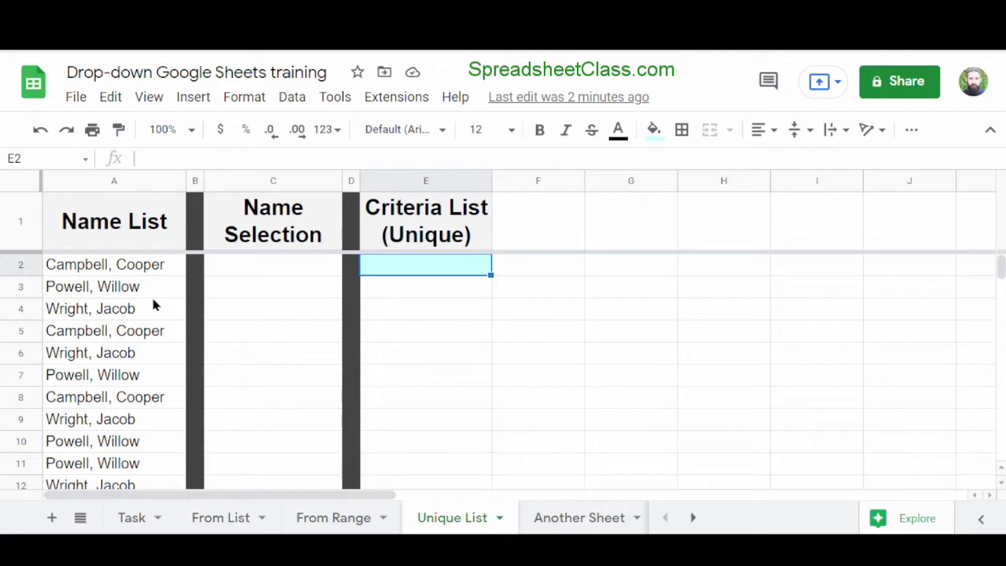
- Enter the formula =unique(a2:a) in cell E2 of the Unique List sheet
{"action": "type", "text": "=unique"}
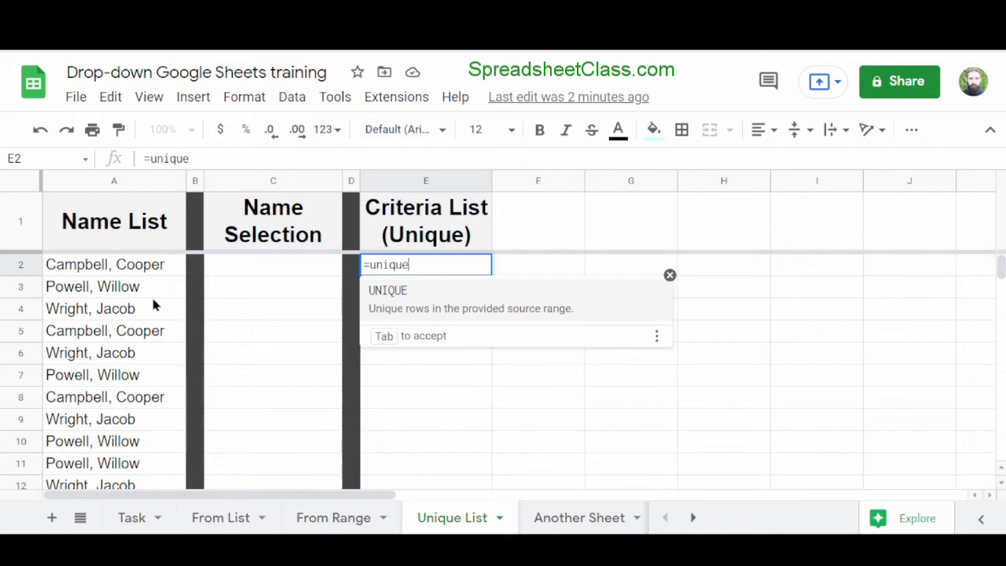
{"action": "type", "text": "("}
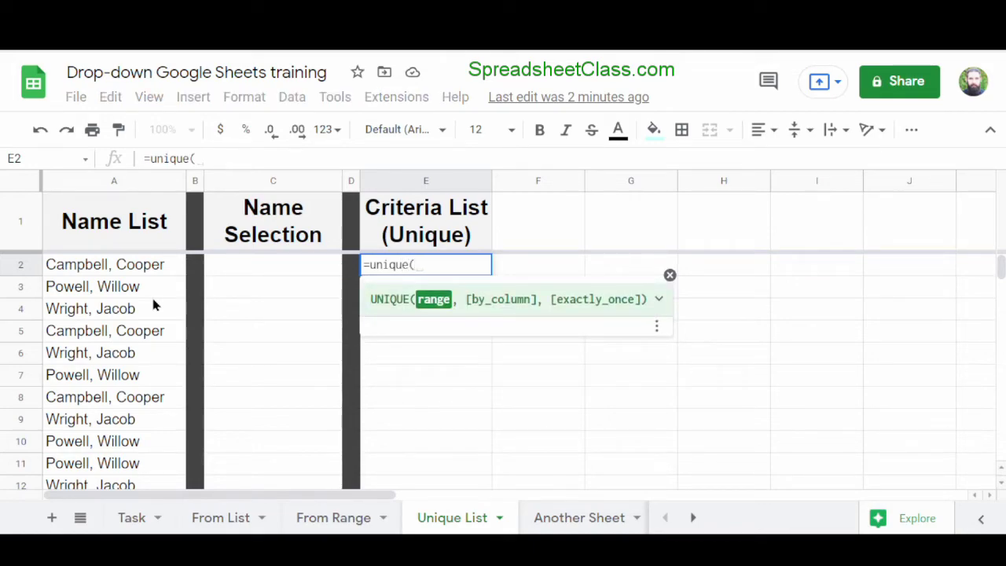
{"action": "type", "text": "a2:"}
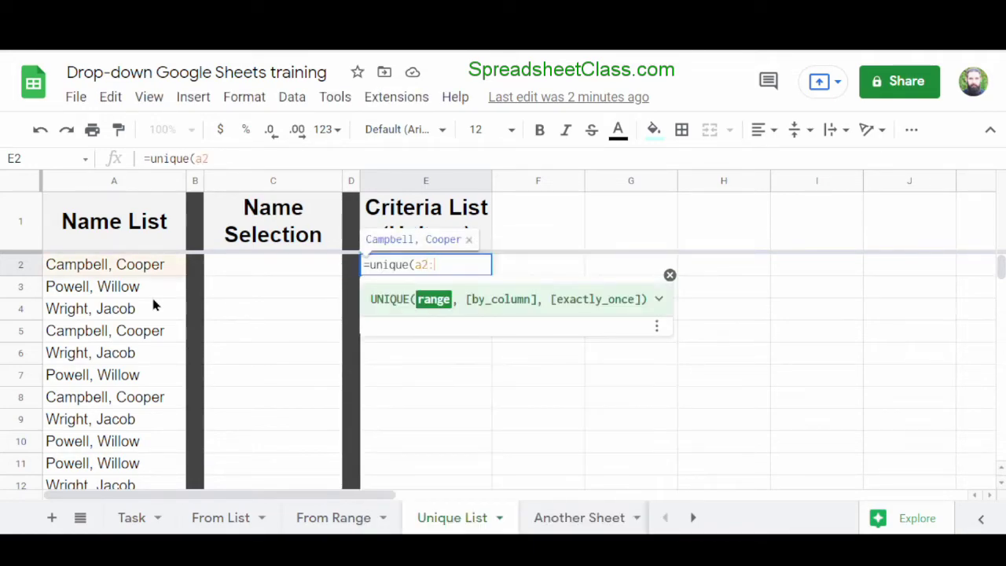
{"action": "type", "text": "a"}
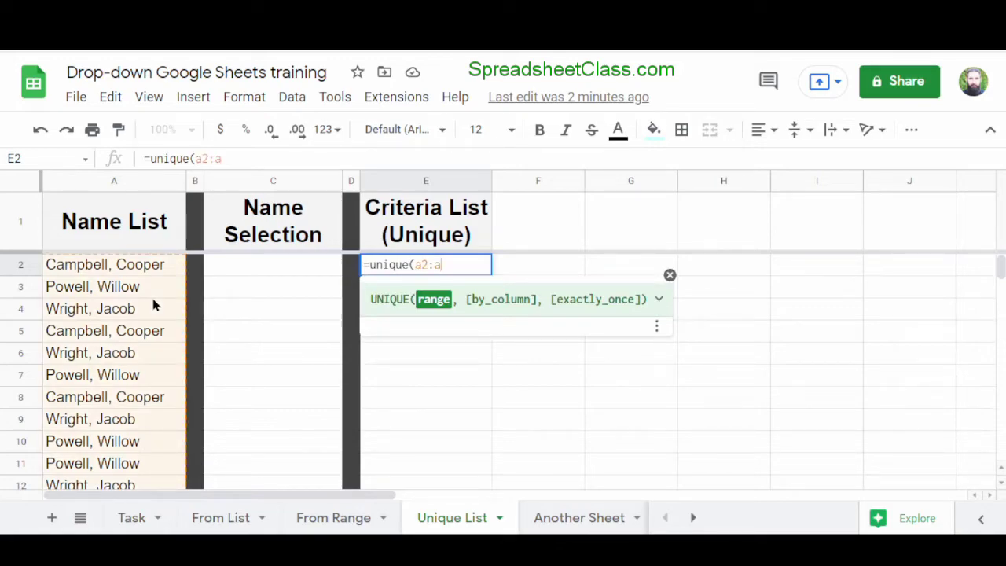
{"action": "key", "text": "Return"}
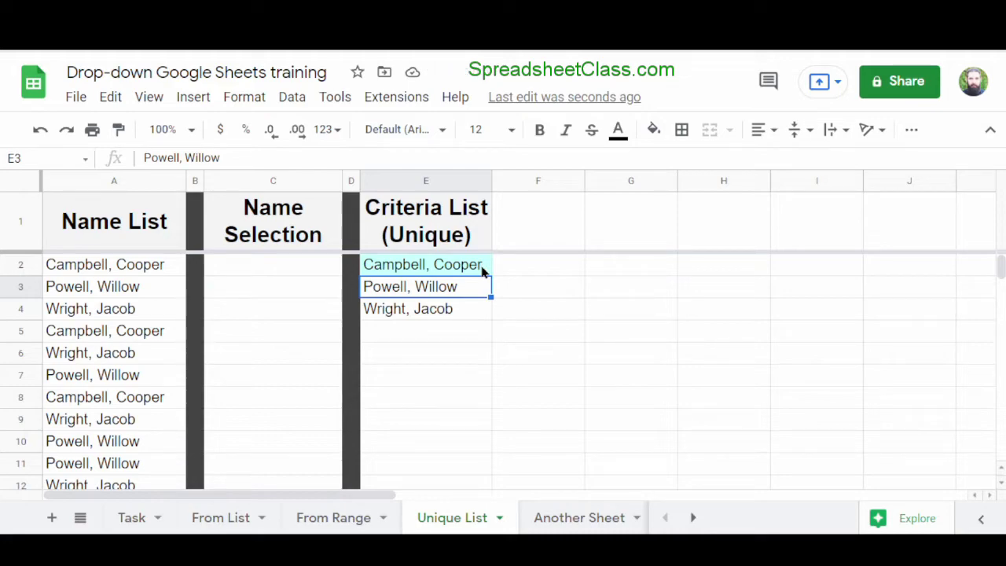
- Add a list-from-a-range drop-down to C2 under Name Selection with criteria e2:e, and check its options
{"action": "left_click", "coordinate": [282, 271]}
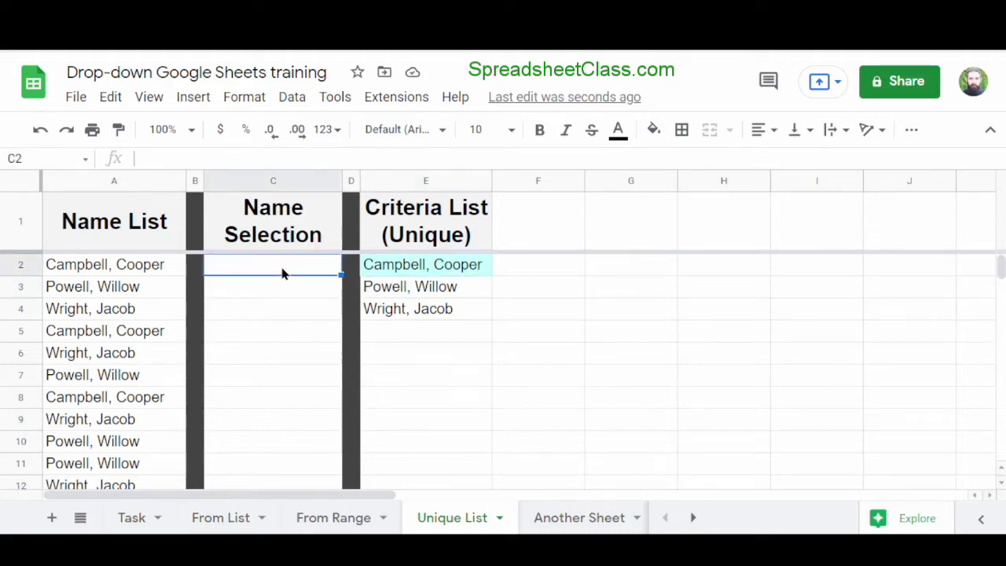
{"action": "left_click", "coordinate": [290, 100]}
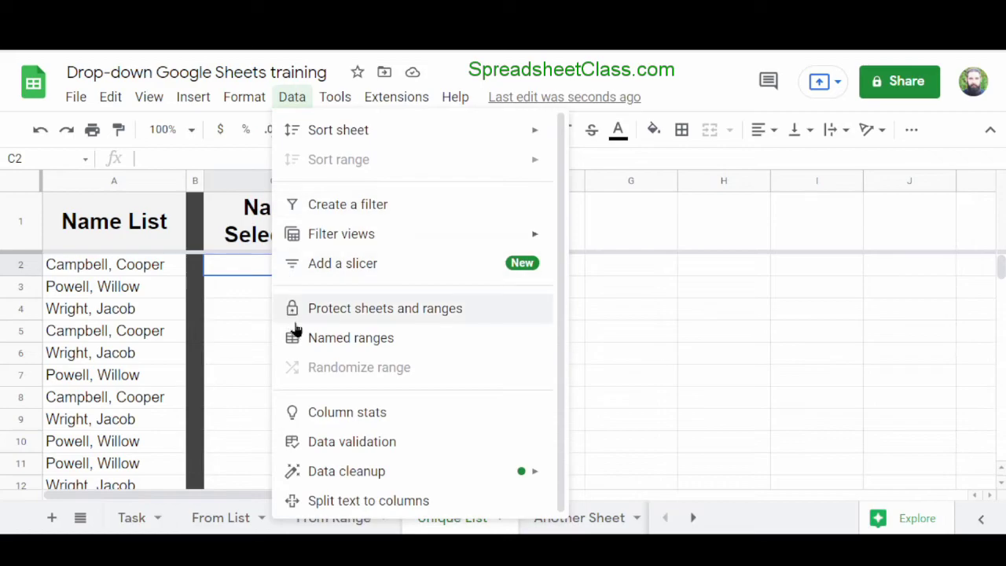
{"action": "left_click", "coordinate": [385, 443]}
{"action": "left_click", "coordinate": [525, 238]}
{"action": "type", "text": "e2:e"}
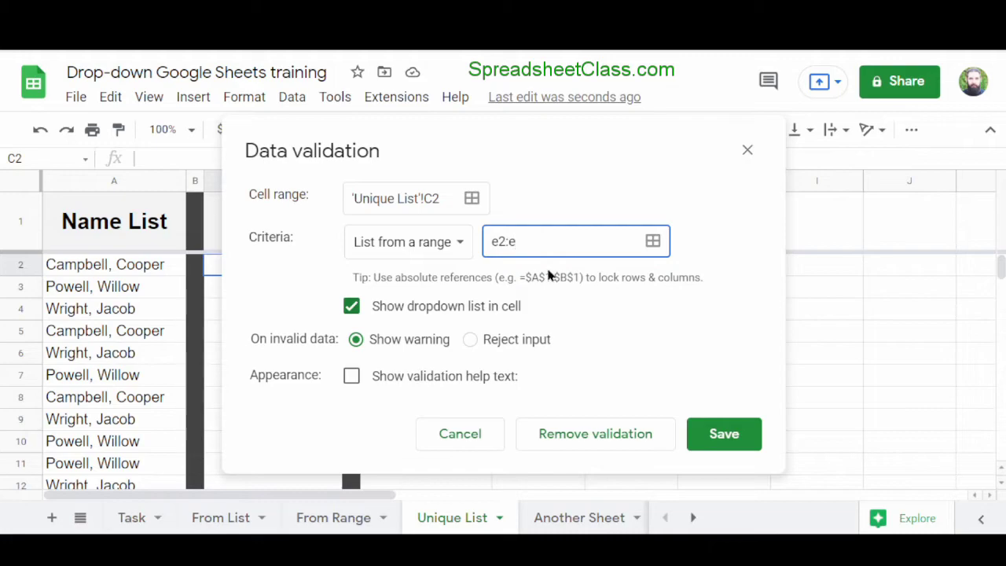
{"action": "left_click", "coordinate": [726, 435]}
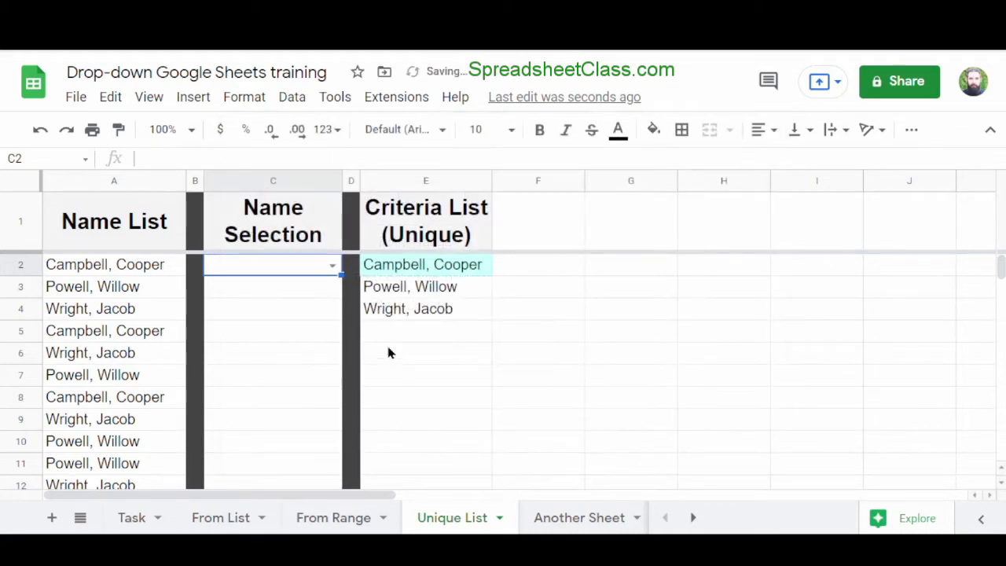
{"action": "left_click", "coordinate": [333, 265]}
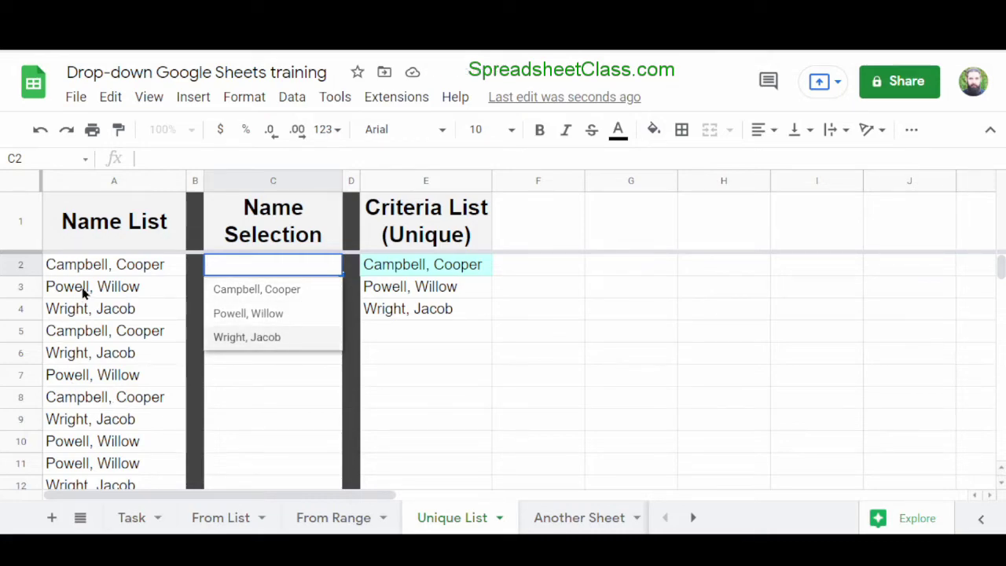
{"action": "left_click", "coordinate": [442, 273]}
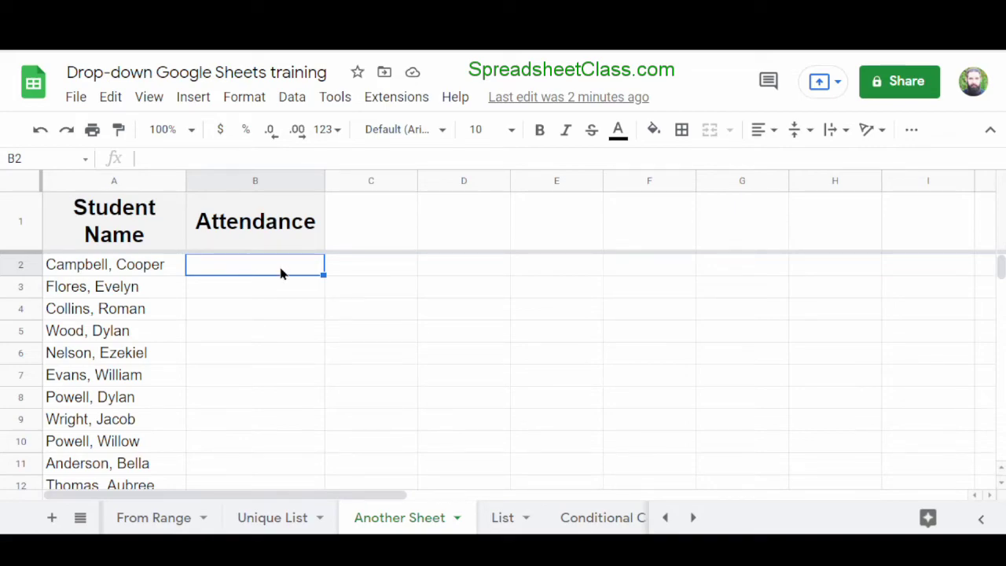
- Add a list-from-a-range drop-down to B2 on Another Sheet with criteria List!a2:a, and check its options
{"action": "left_click", "coordinate": [291, 98]}
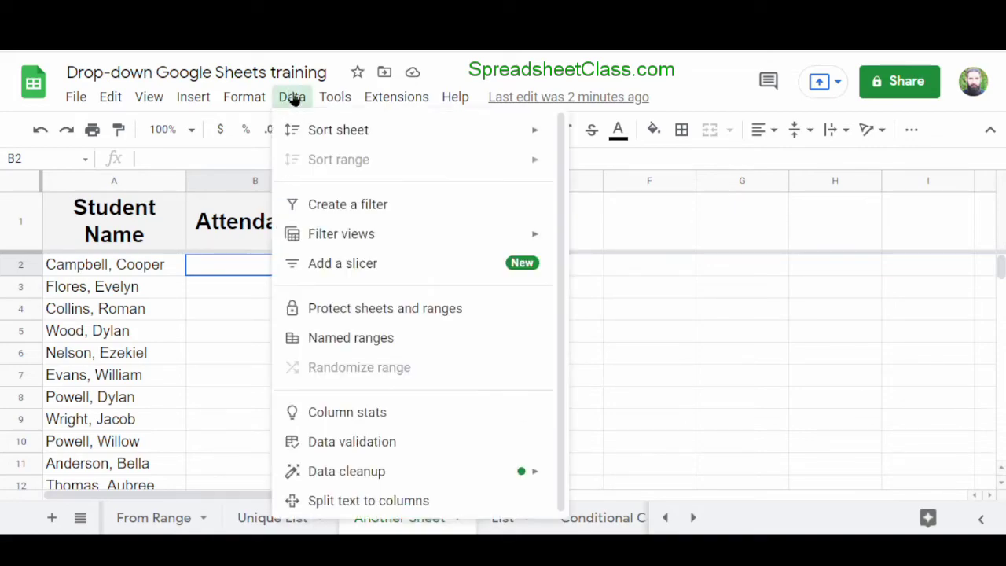
{"action": "left_click", "coordinate": [453, 441]}
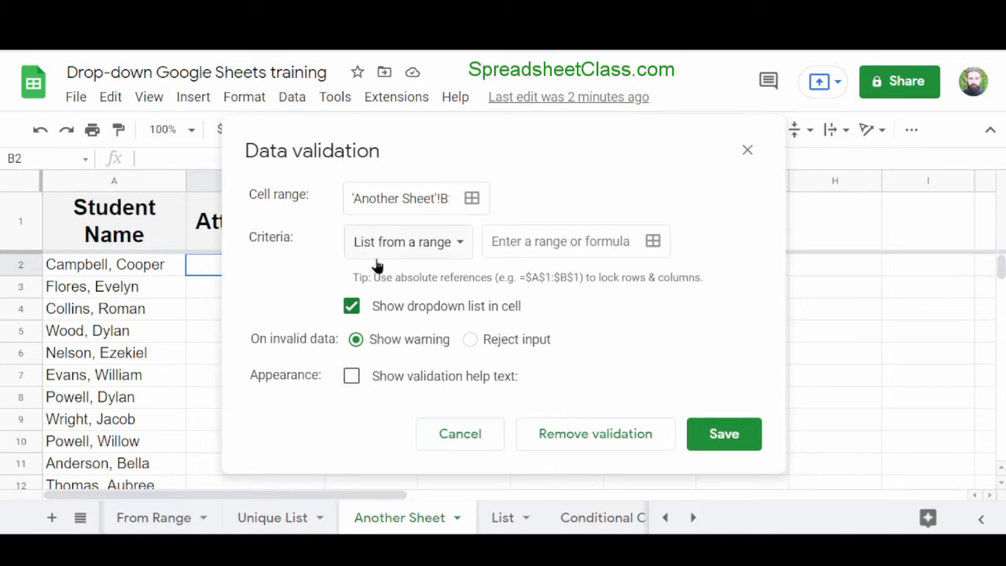
{"action": "left_click", "coordinate": [574, 242]}
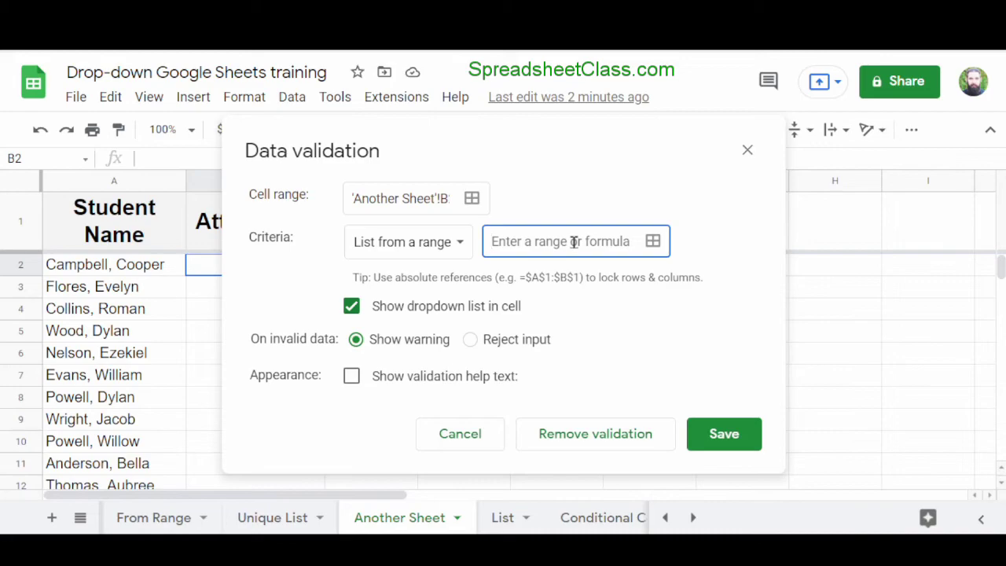
{"action": "type", "text": "List"}
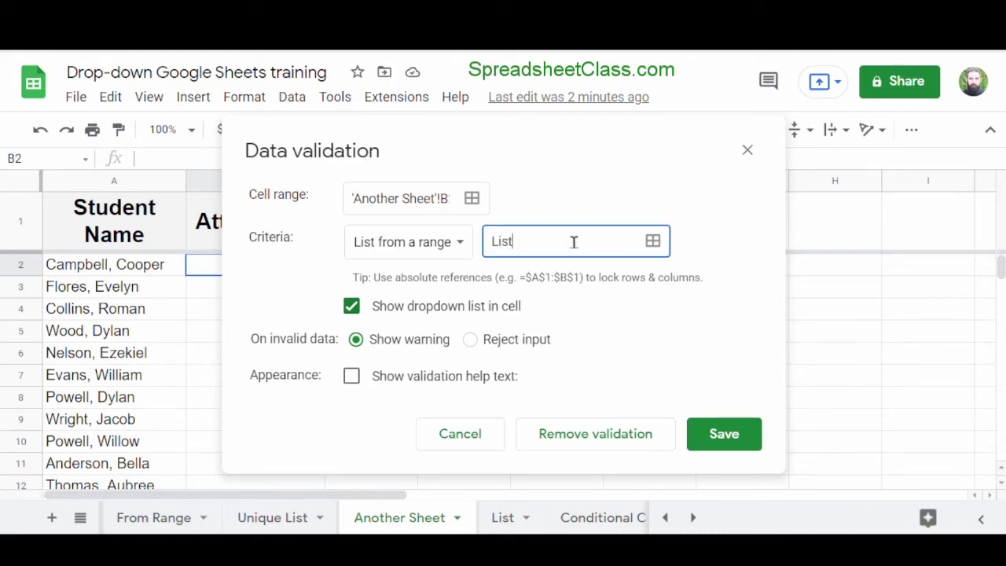
{"action": "type", "text": "!a2:a"}
{"action": "left_click", "coordinate": [722, 443]}
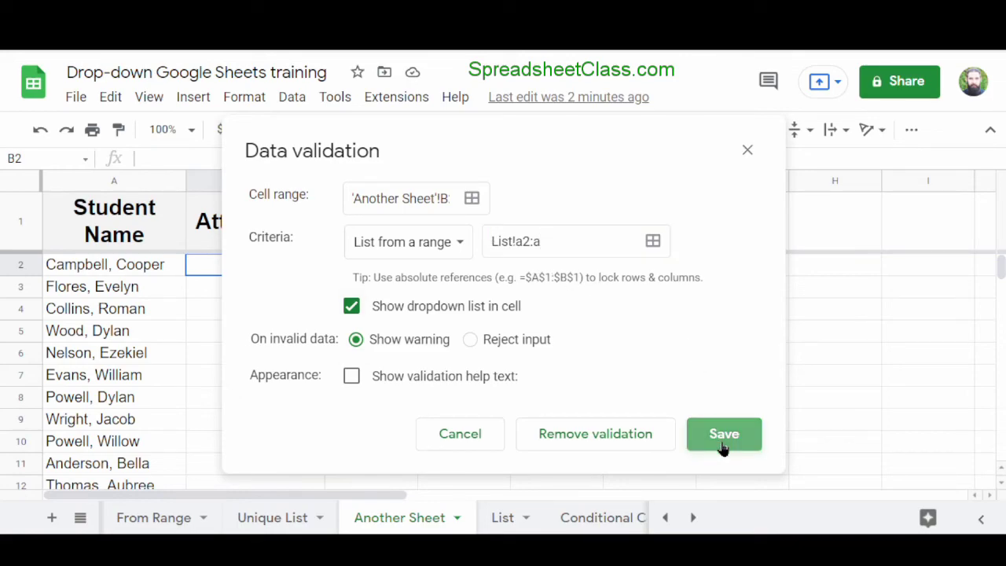
{"action": "left_click", "coordinate": [314, 263]}
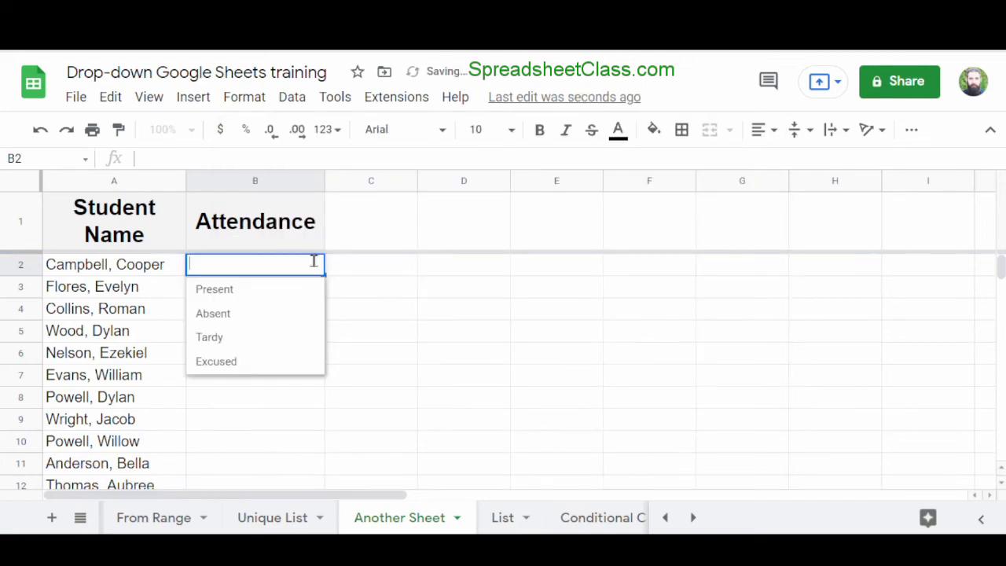